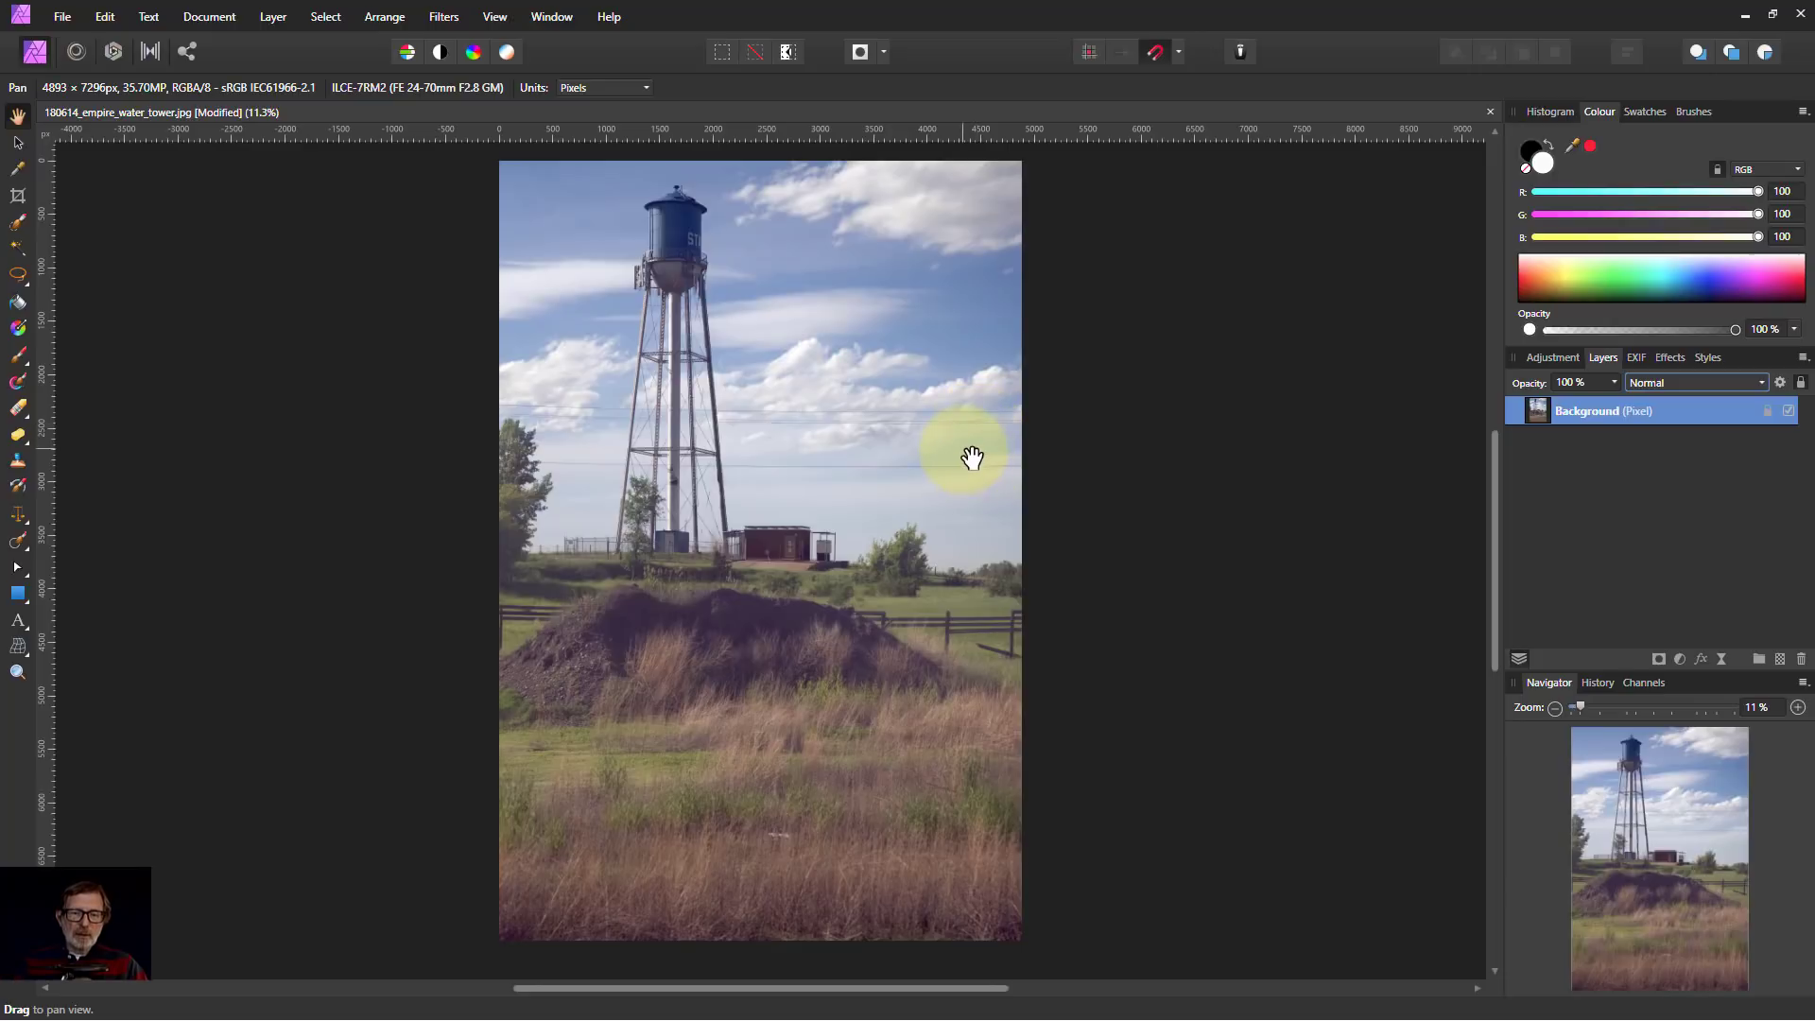
- With snapping on, draw a white rectangle edge to edge over the whole water tower photo
{"action": "left_click", "coordinate": [21, 593]}
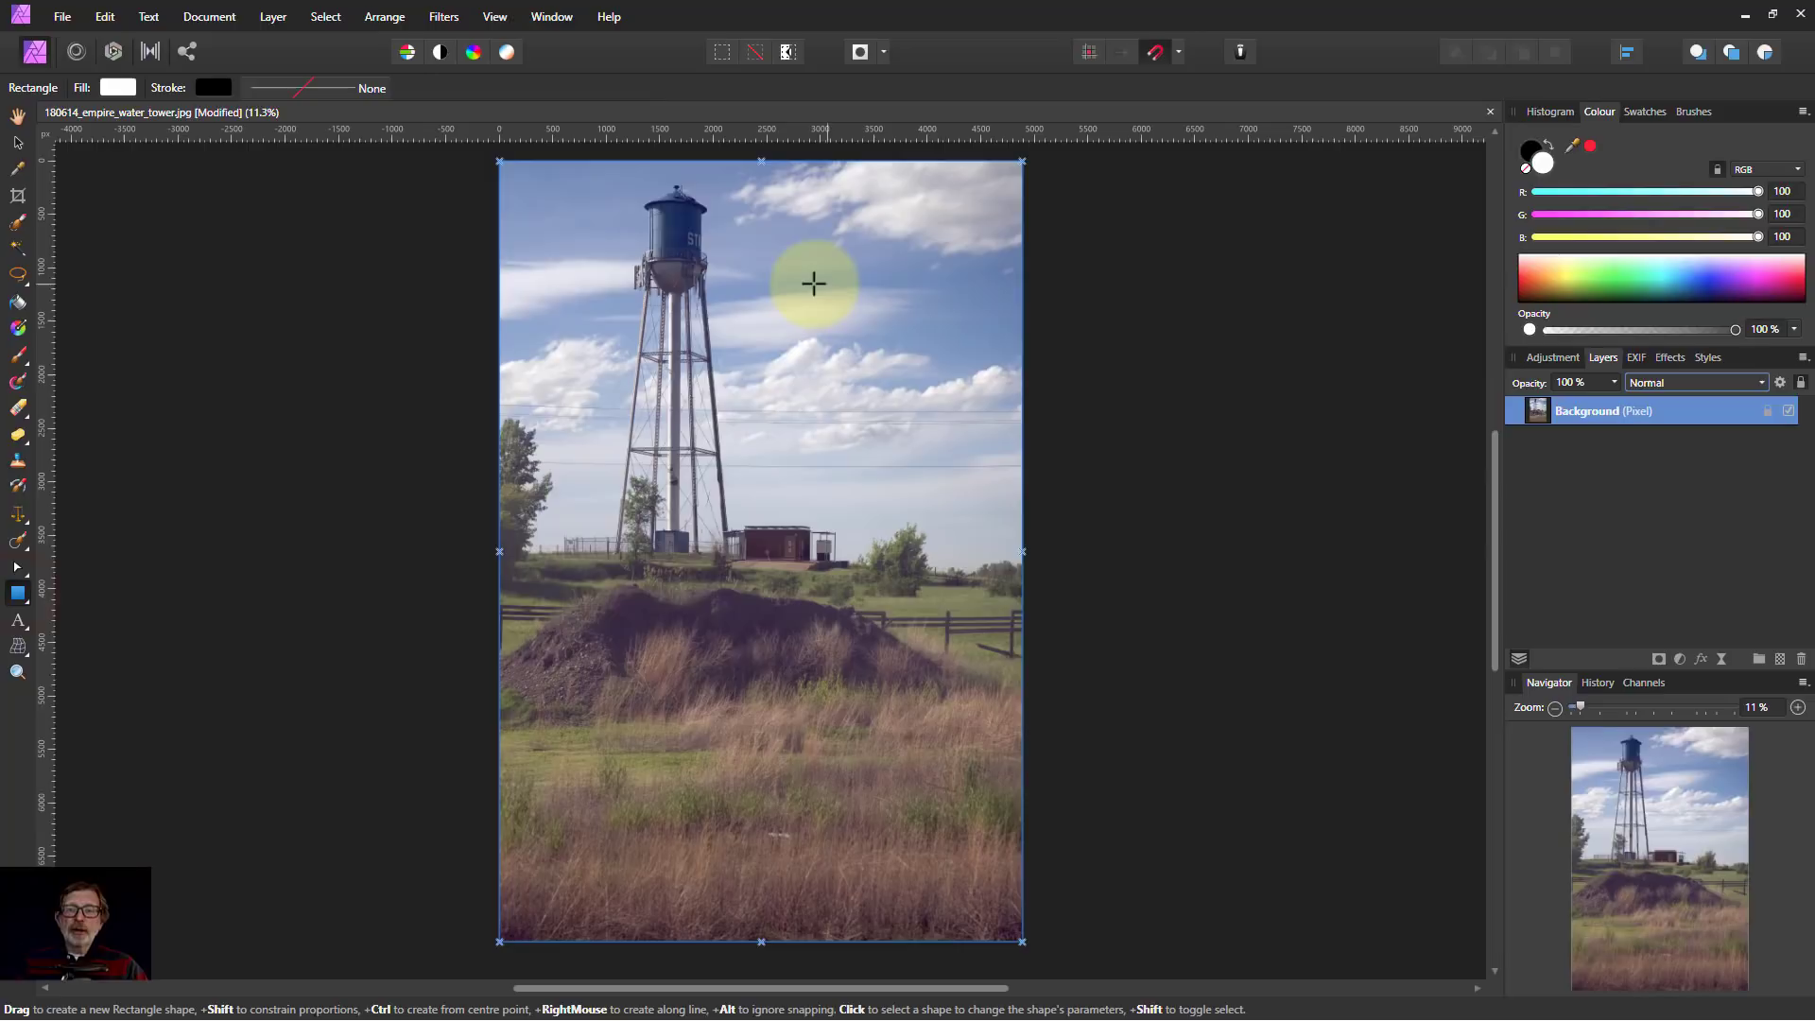
{"action": "left_click", "coordinate": [1156, 53]}
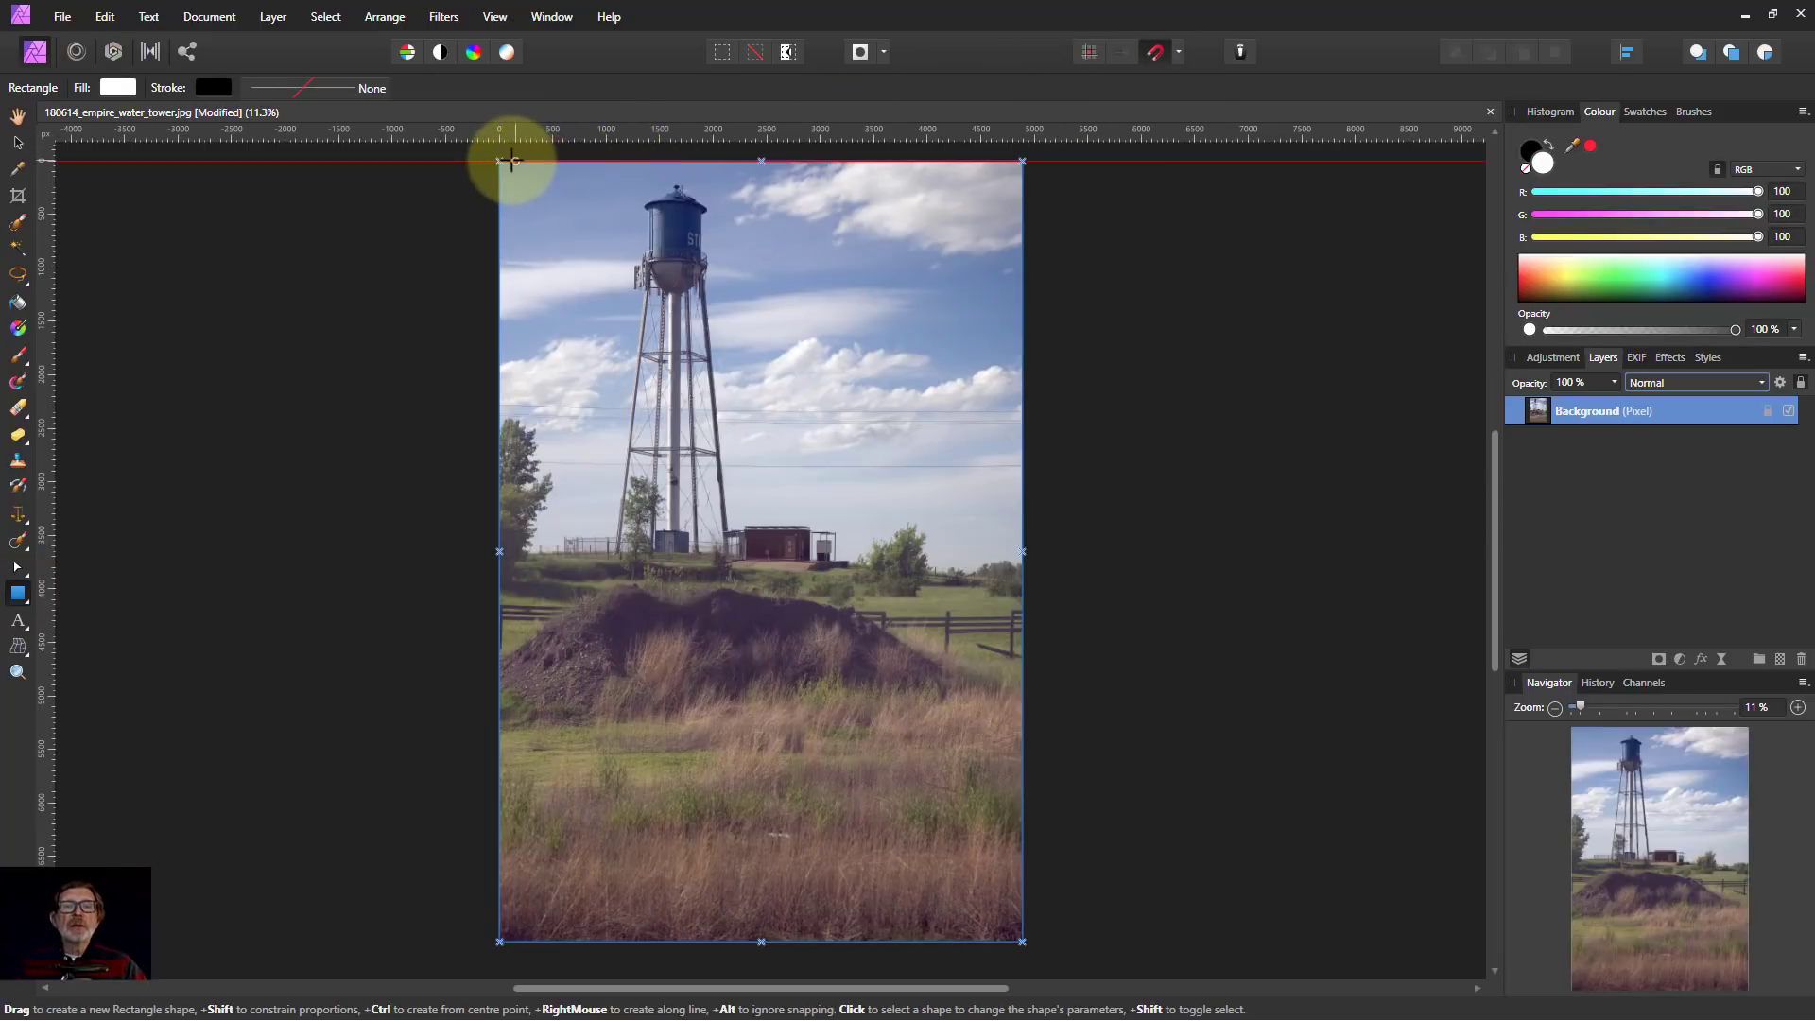
{"action": "left_click_drag", "start_coordinate": [499, 160], "coordinate": [1022, 938]}
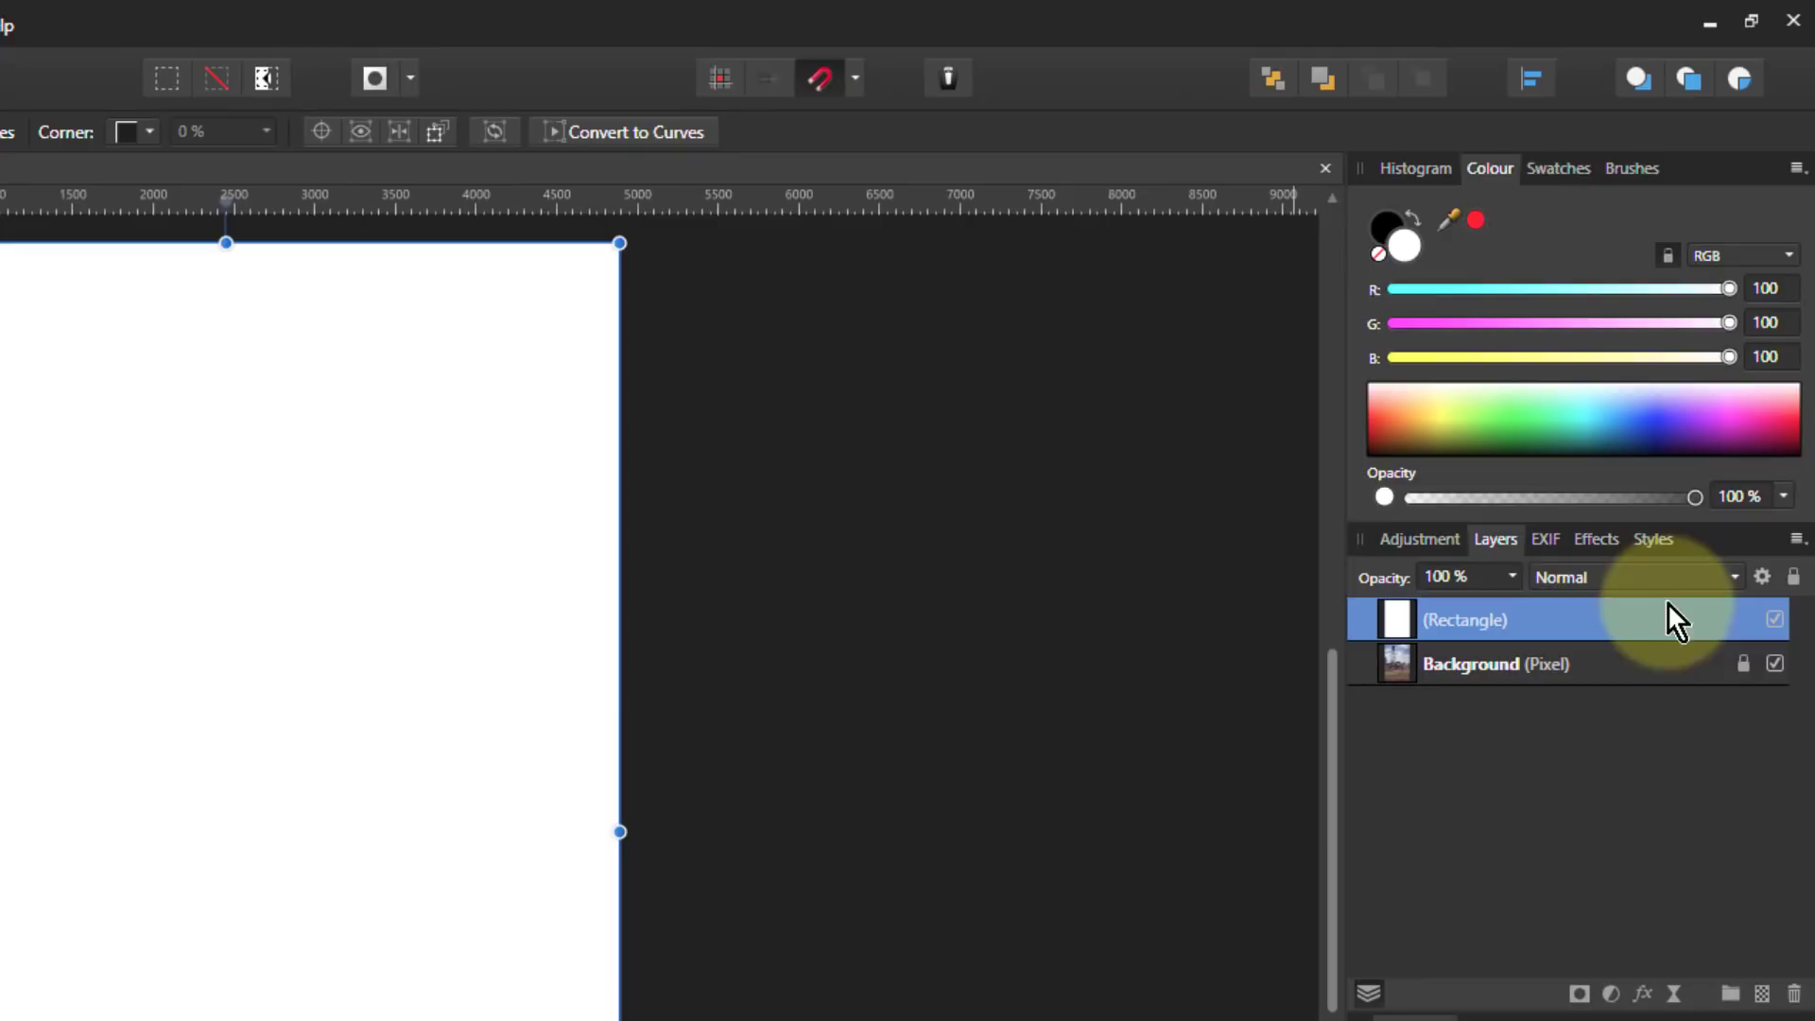
- Set the Rectangle layer's blend mode to Screen
{"action": "left_click", "coordinate": [1640, 577]}
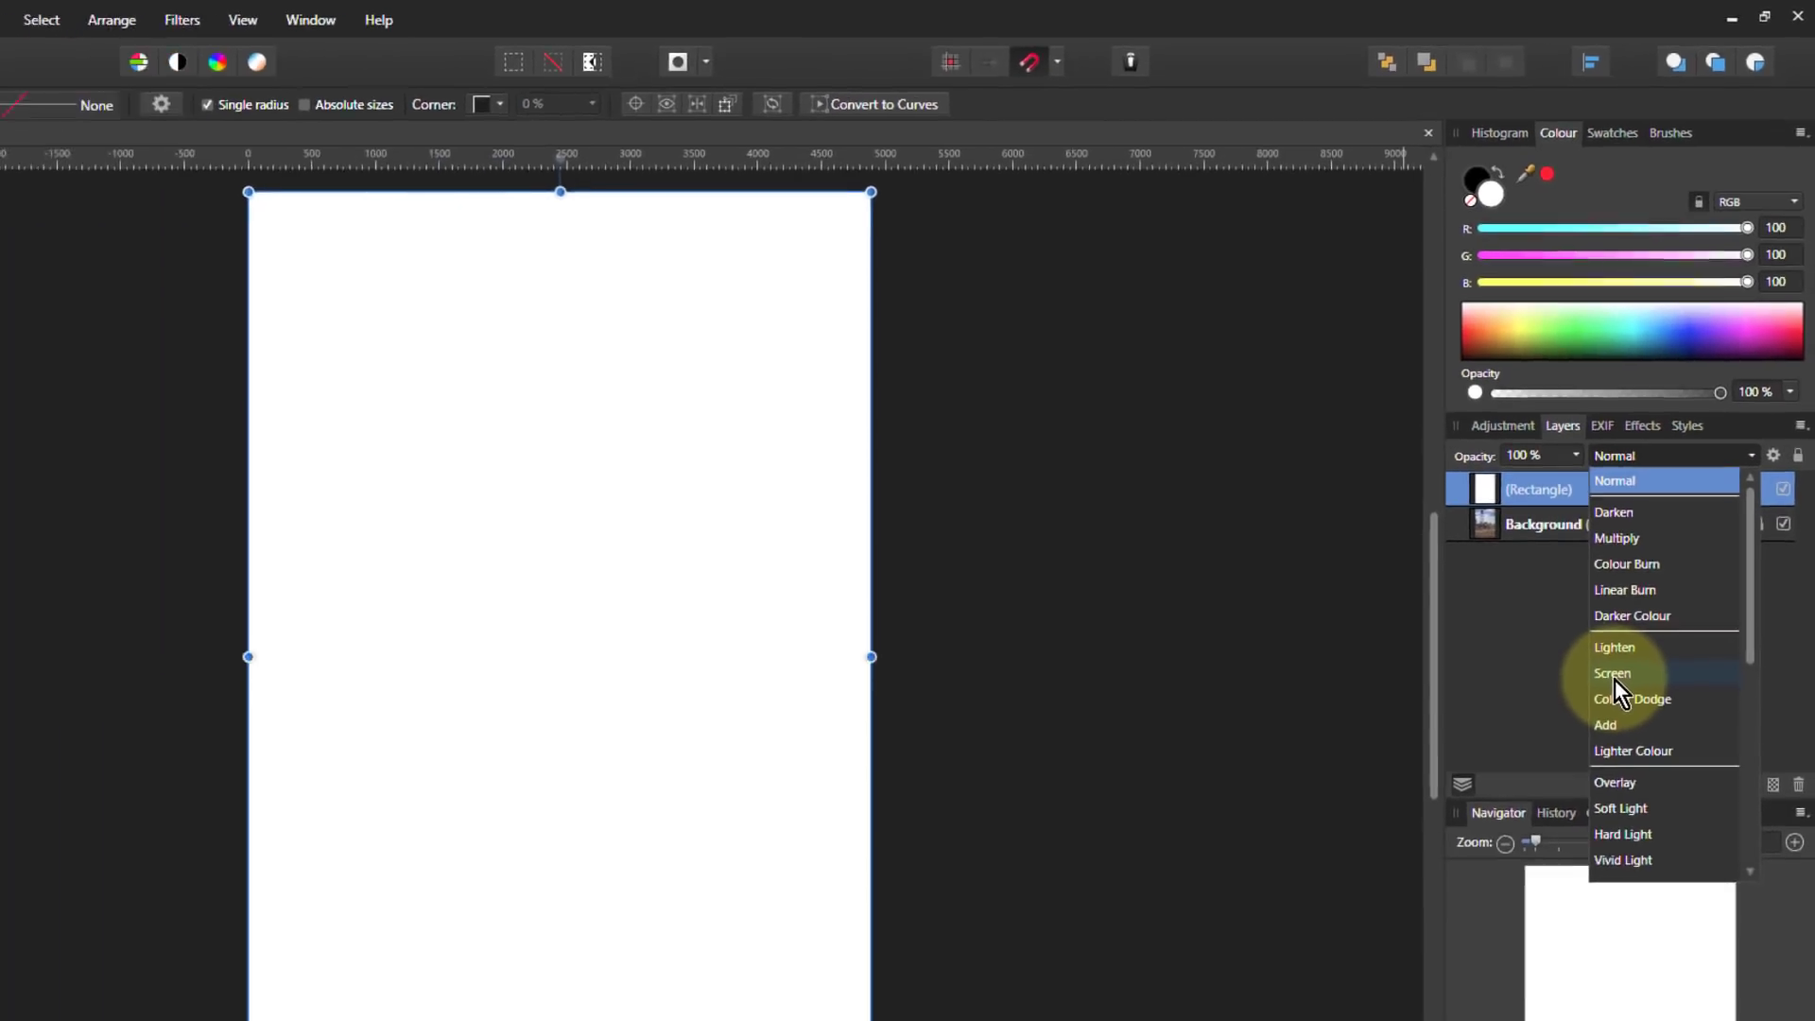
{"action": "left_click", "coordinate": [1562, 857]}
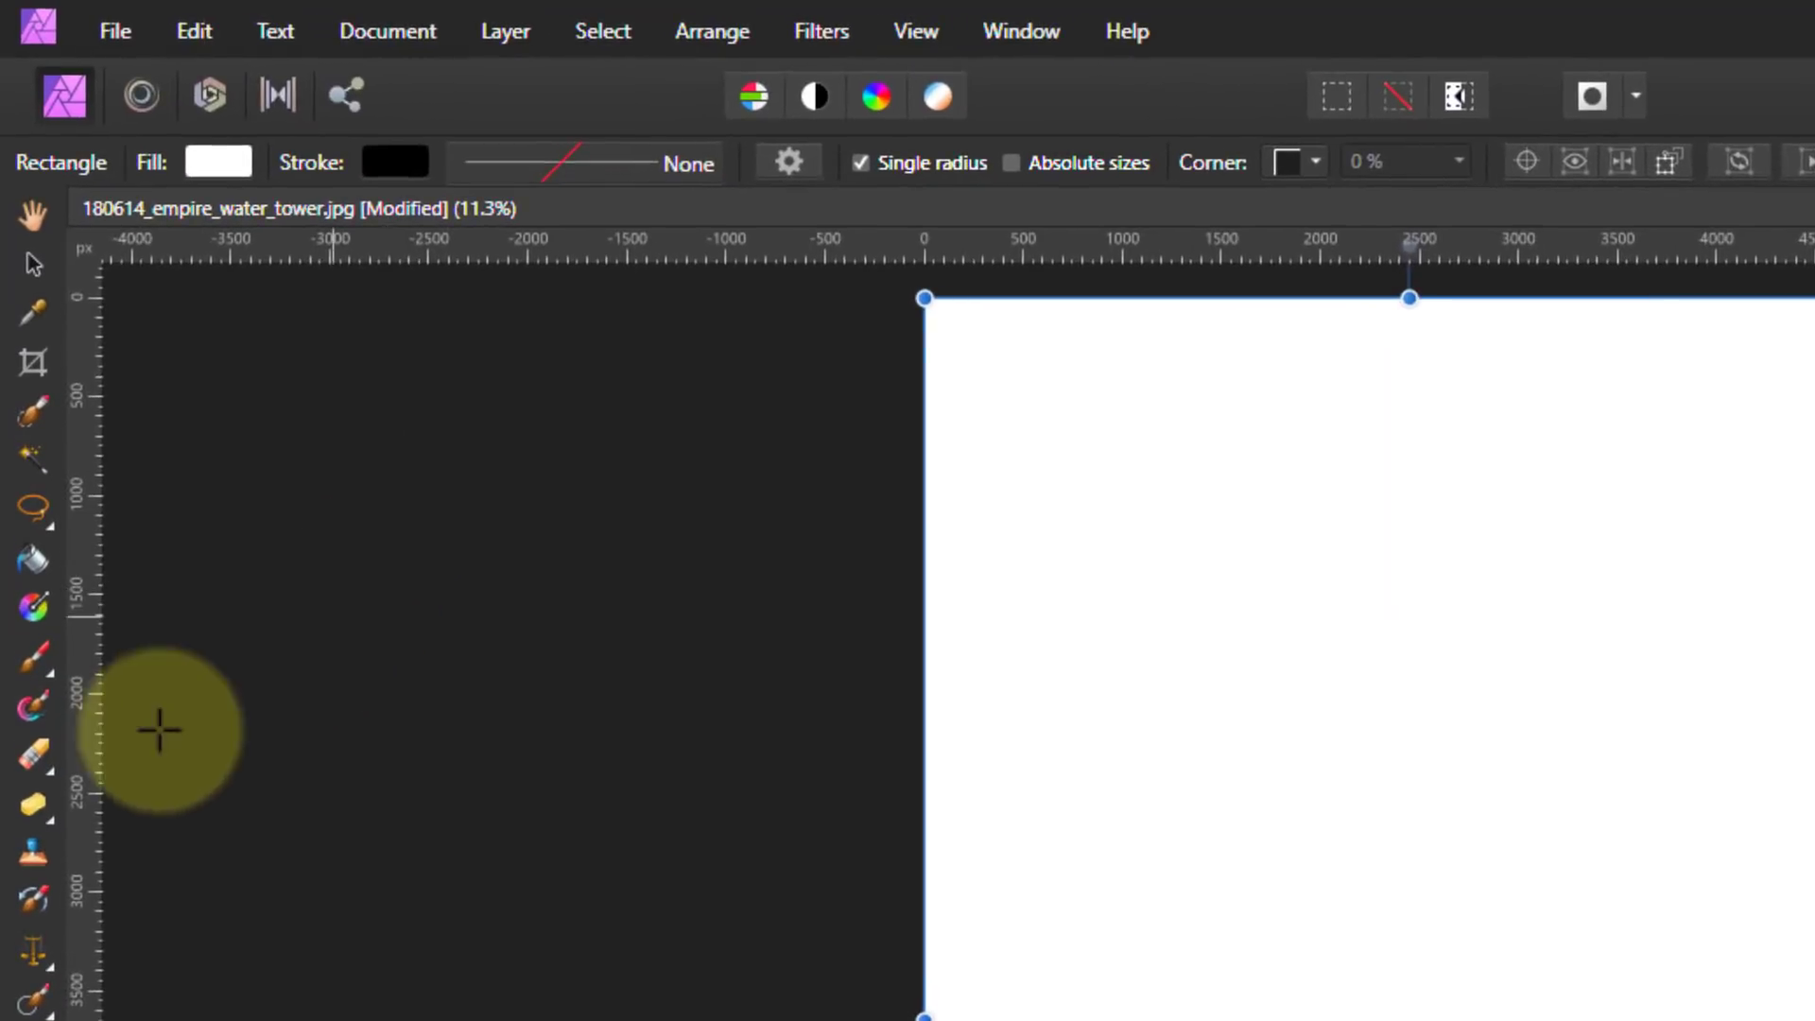
- Give the rectangle a vertical linear gradient from white at the top to black at the bottom
{"action": "left_click", "coordinate": [40, 606]}
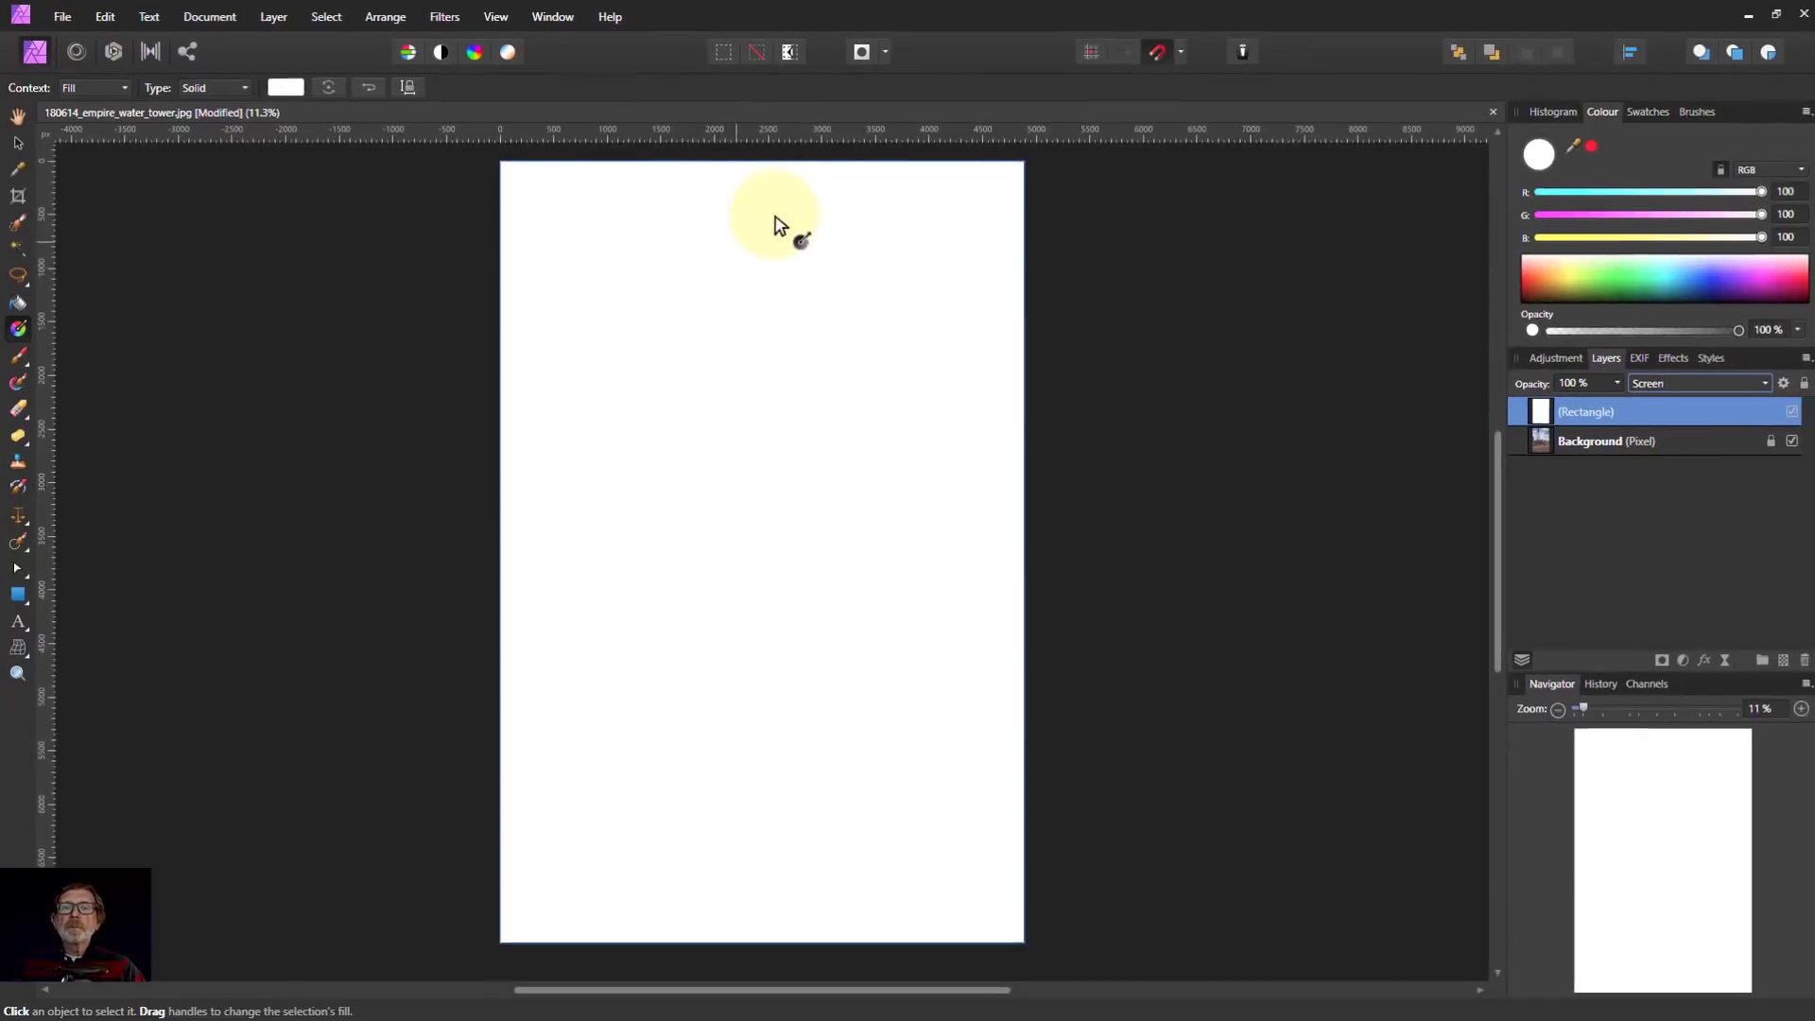
{"action": "left_click_drag", "start_coordinate": [764, 170], "coordinate": [758, 939]}
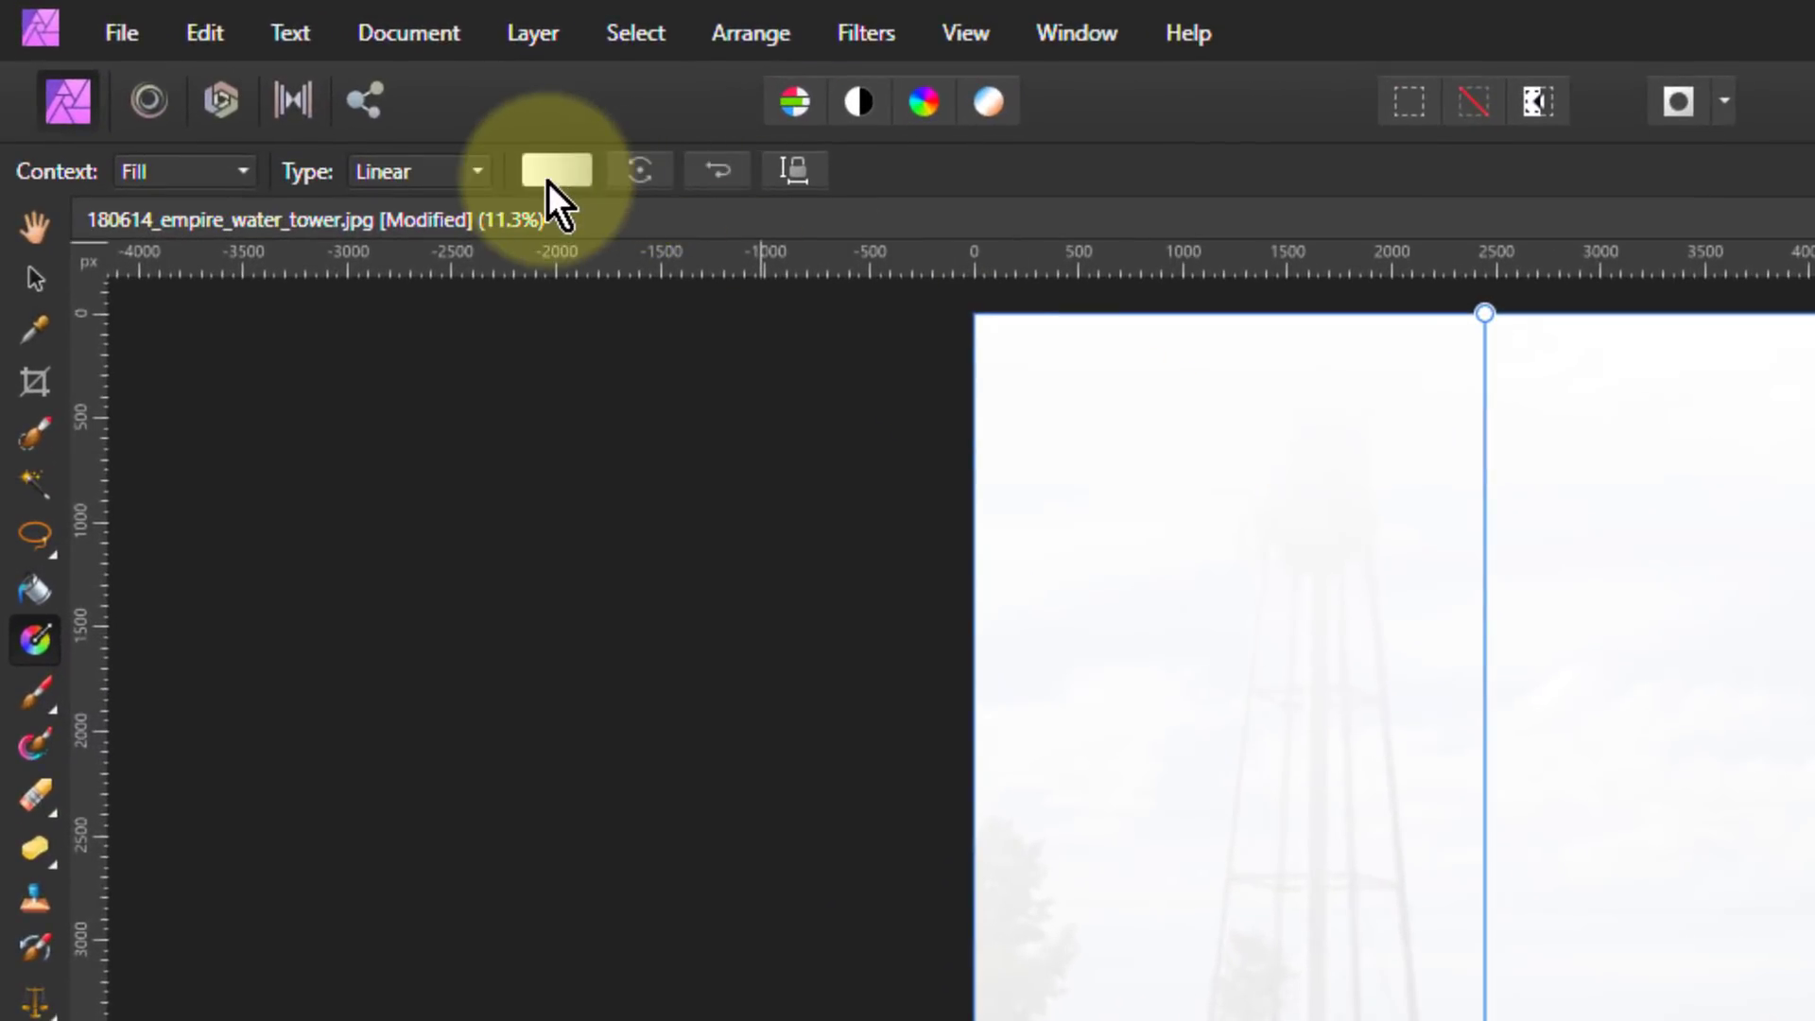
{"action": "left_click", "coordinate": [557, 172]}
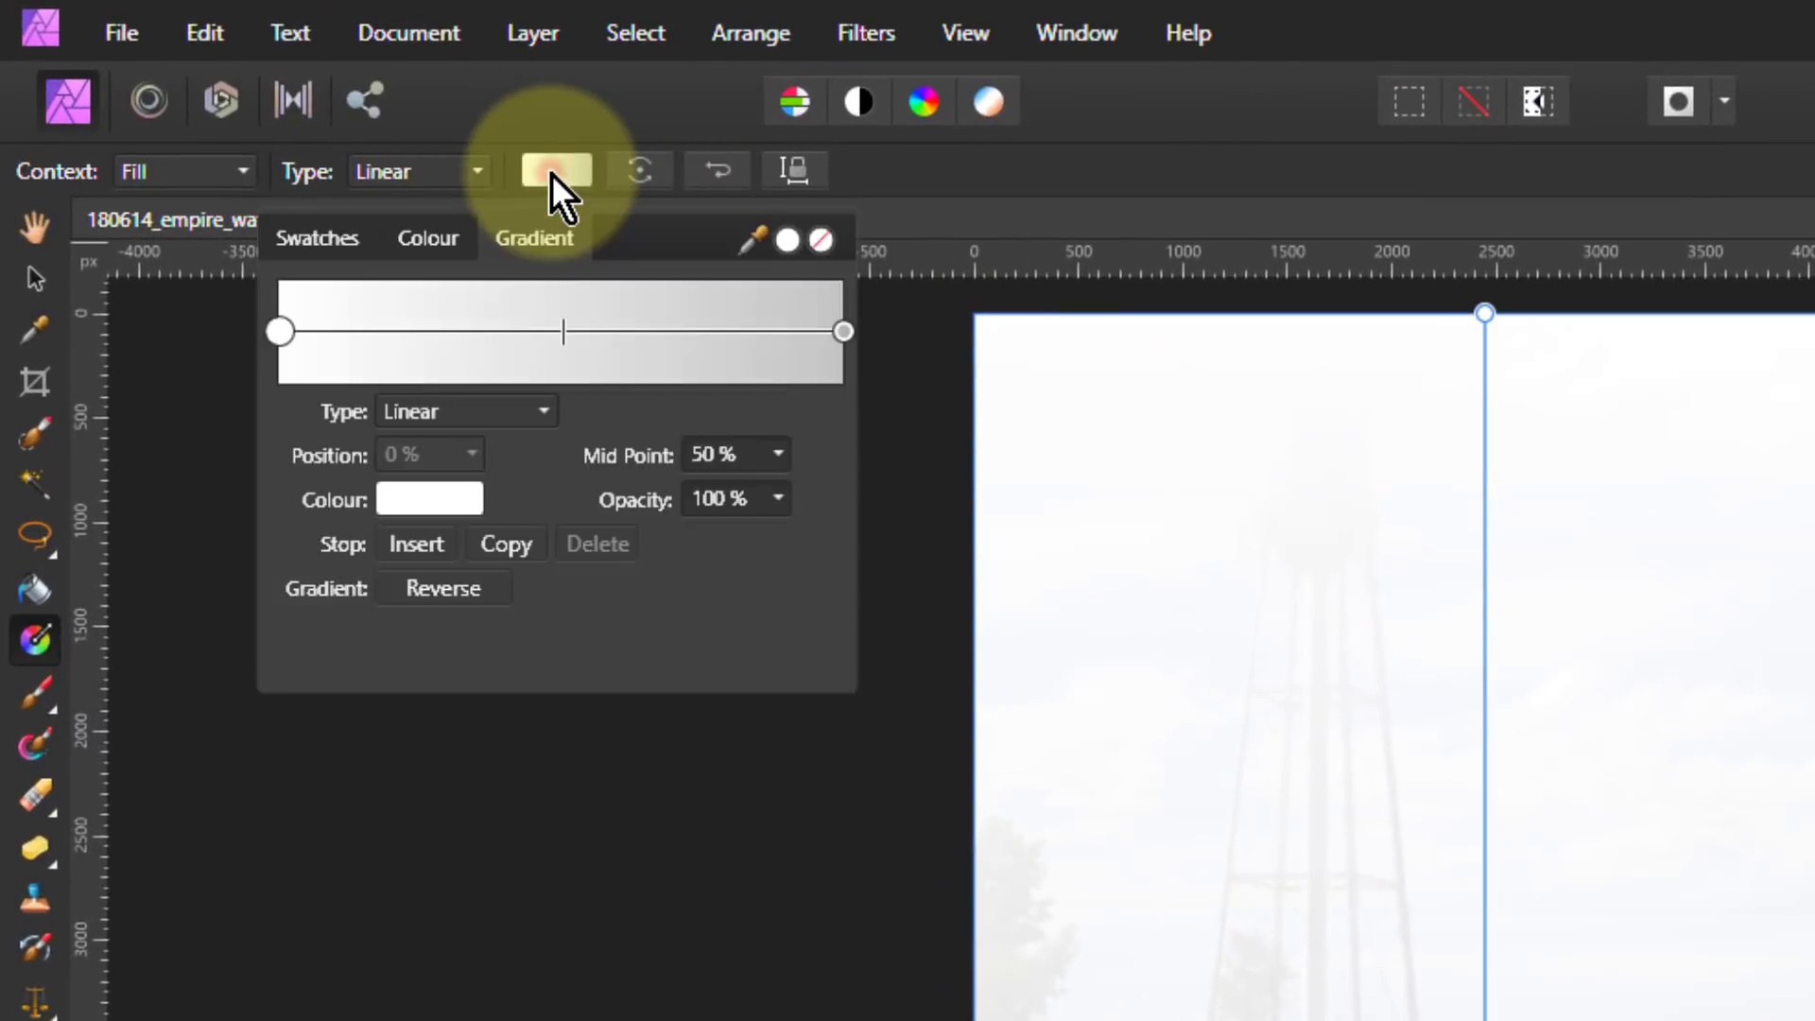
{"action": "left_click", "coordinate": [841, 333]}
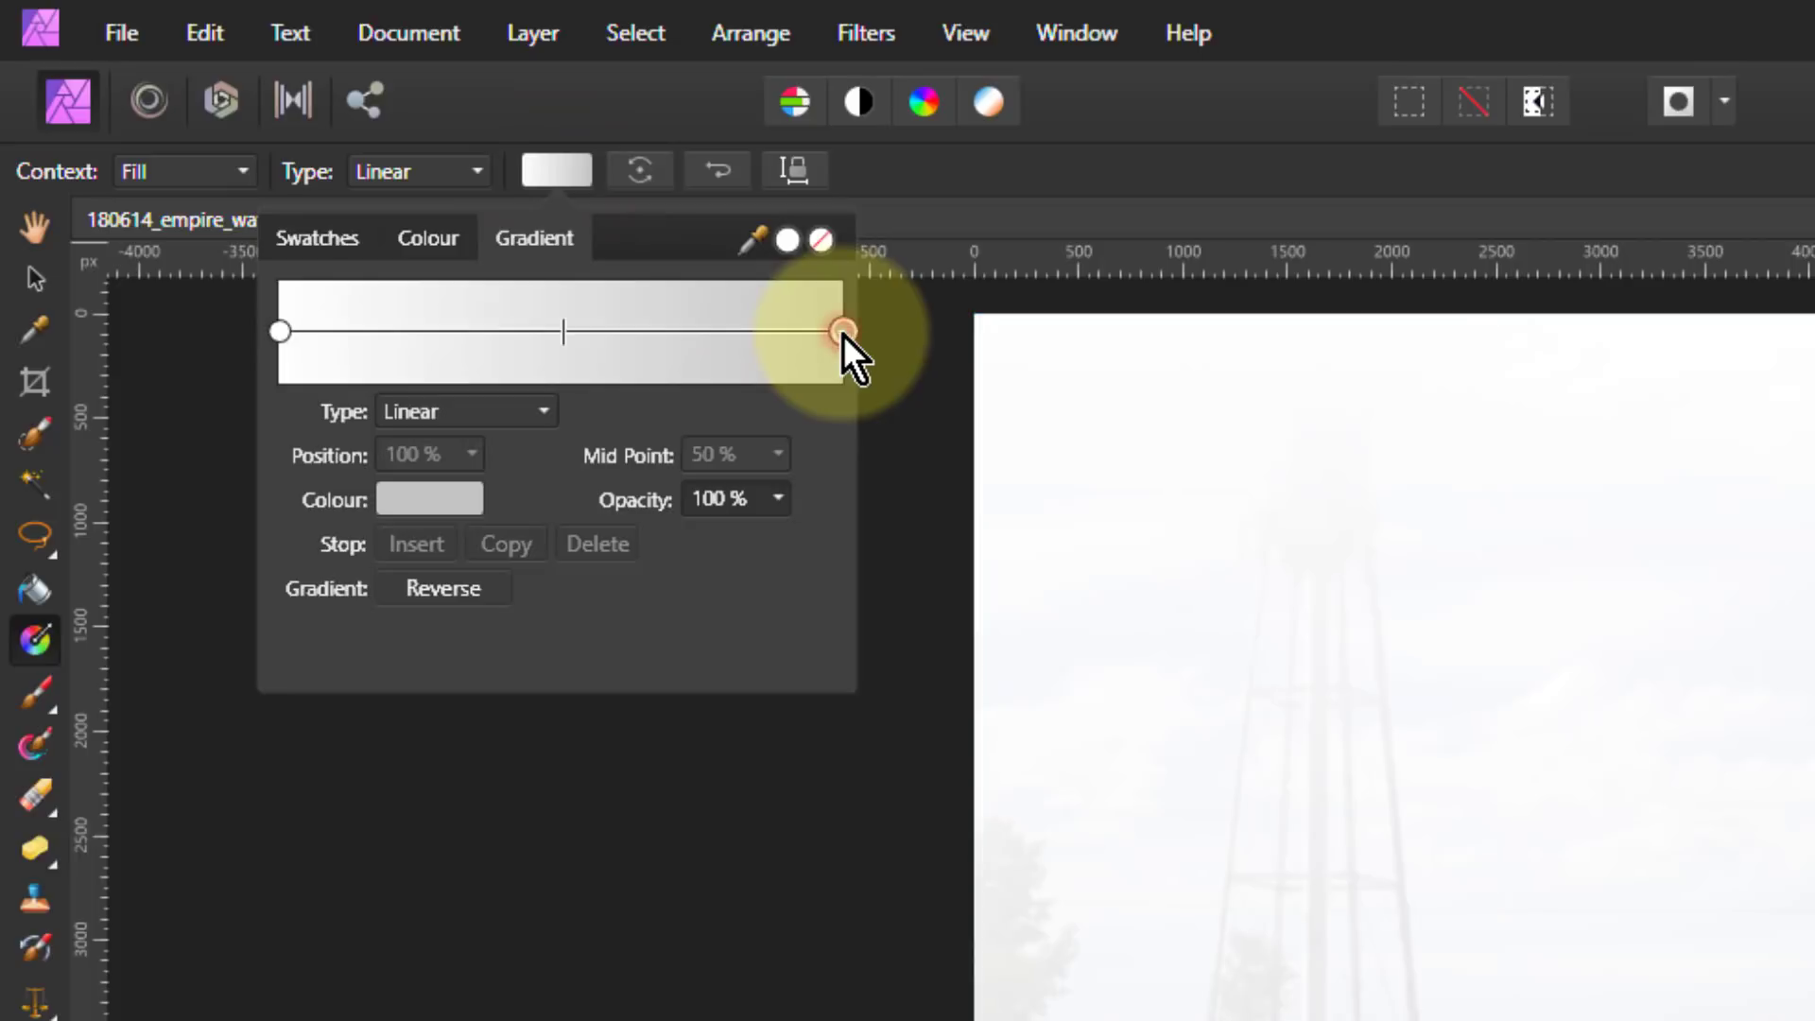
{"action": "left_click", "coordinate": [444, 502]}
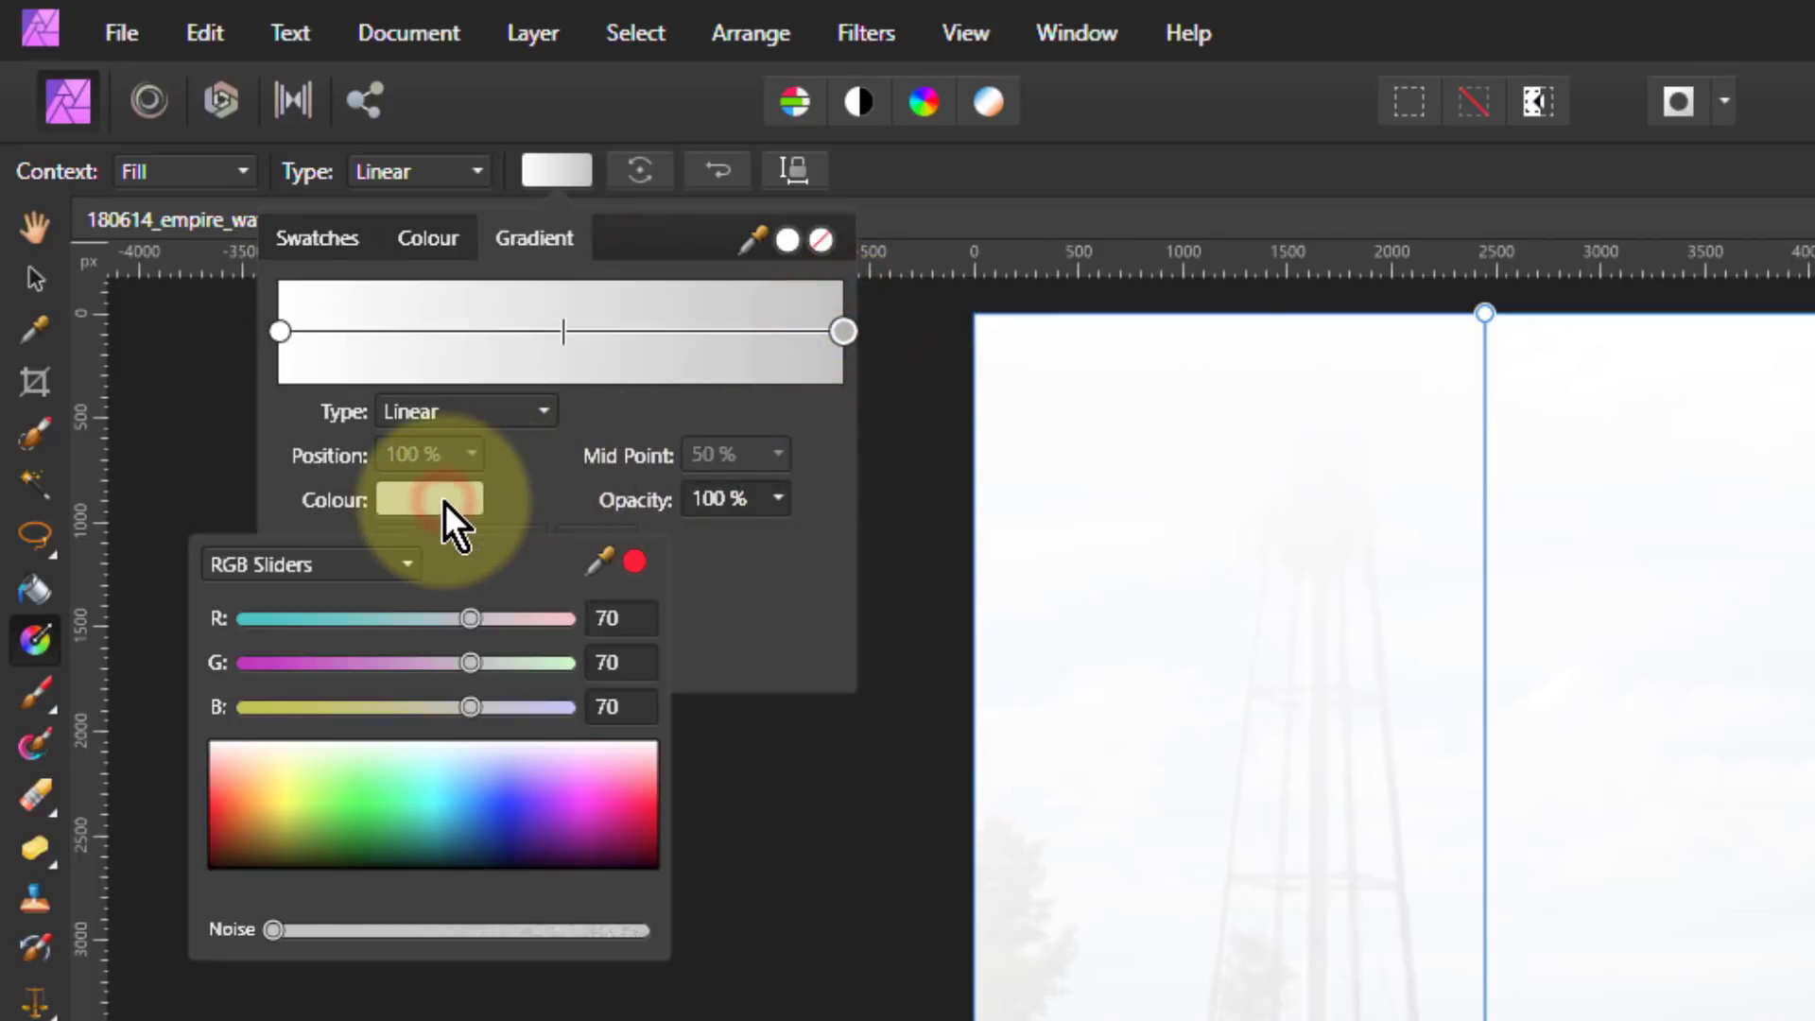
{"action": "left_click_drag", "start_coordinate": [489, 836], "coordinate": [486, 872]}
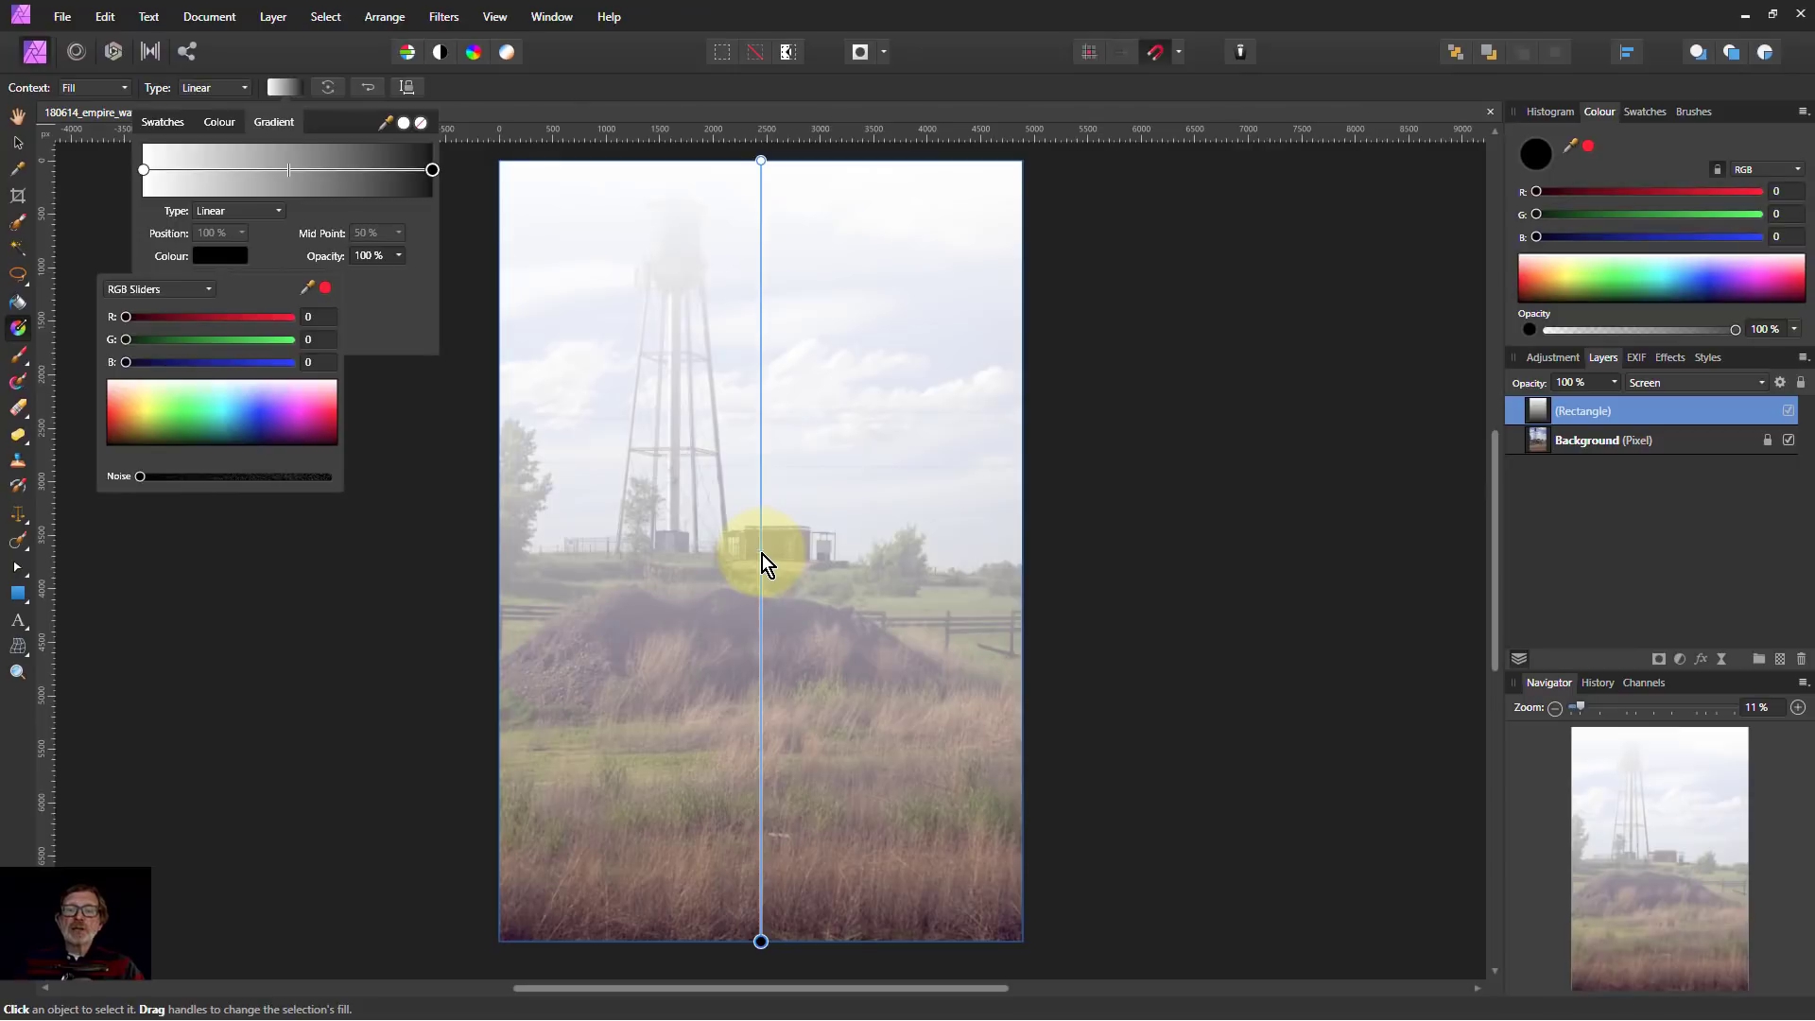
- Shift the gradient midpoint upward, and try then remove an extra grey stop
{"action": "left_click_drag", "start_coordinate": [762, 555], "coordinate": [770, 511]}
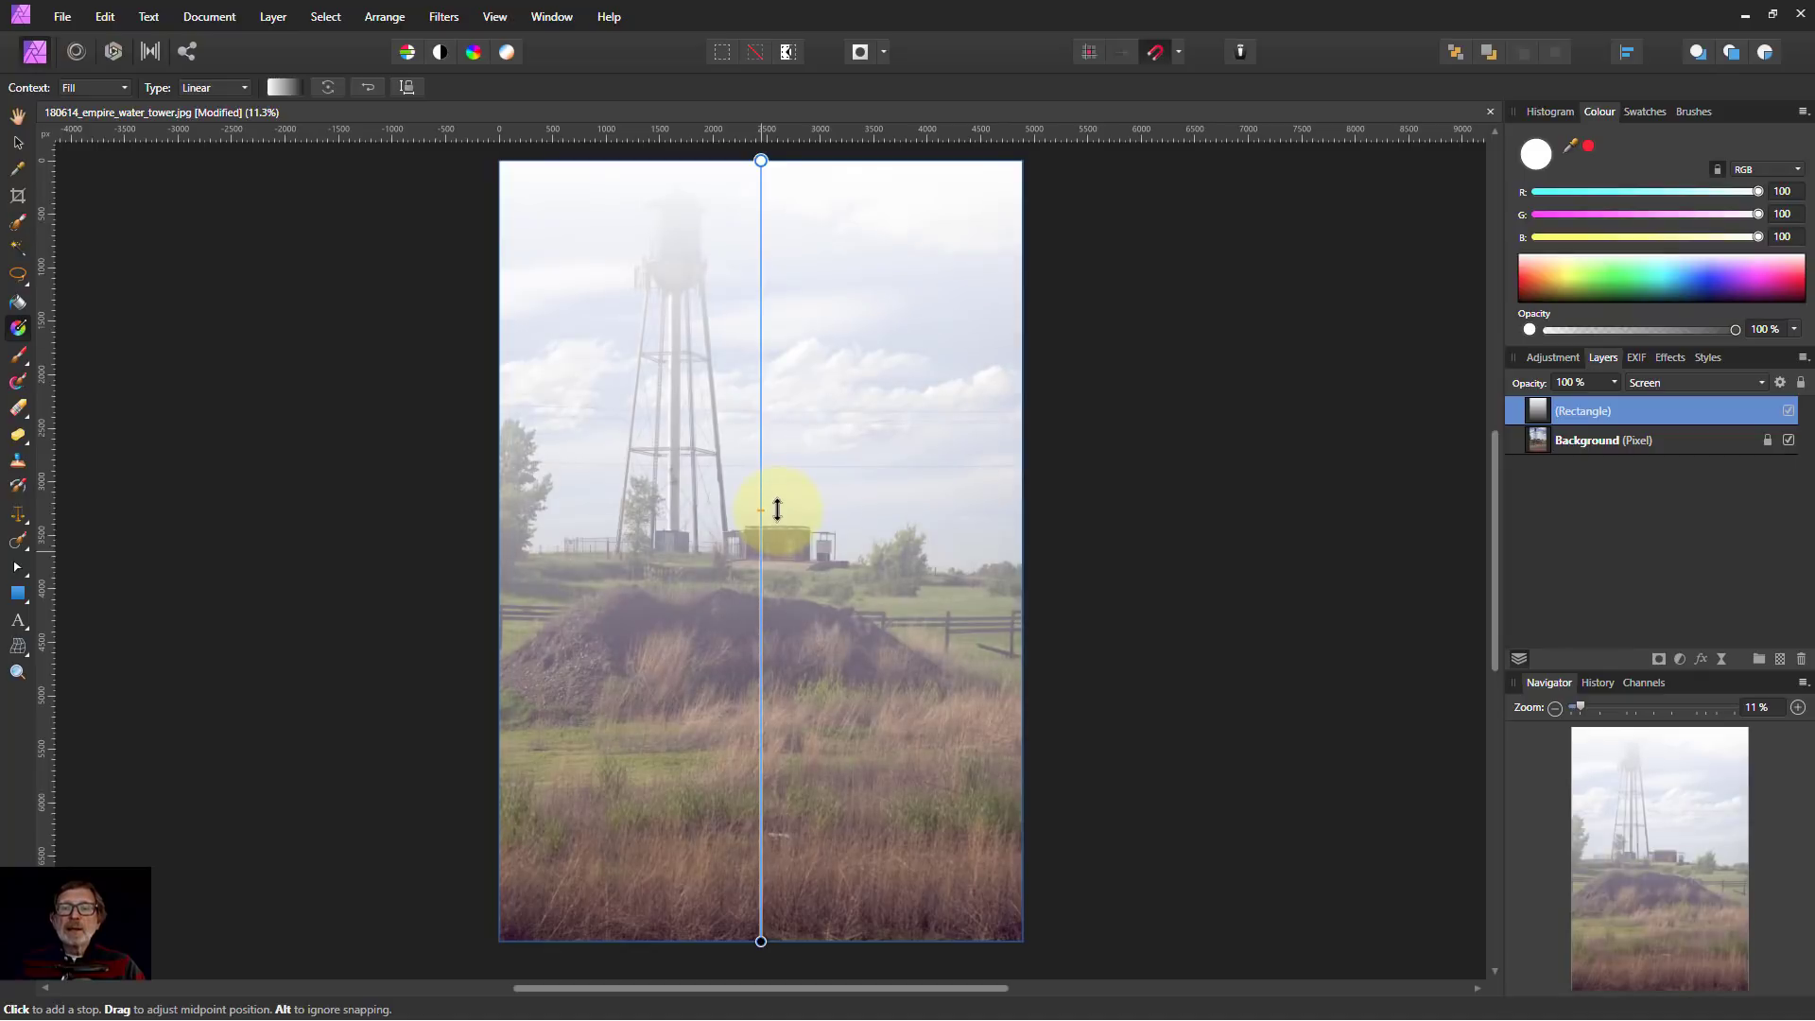
{"action": "left_click", "coordinate": [764, 328]}
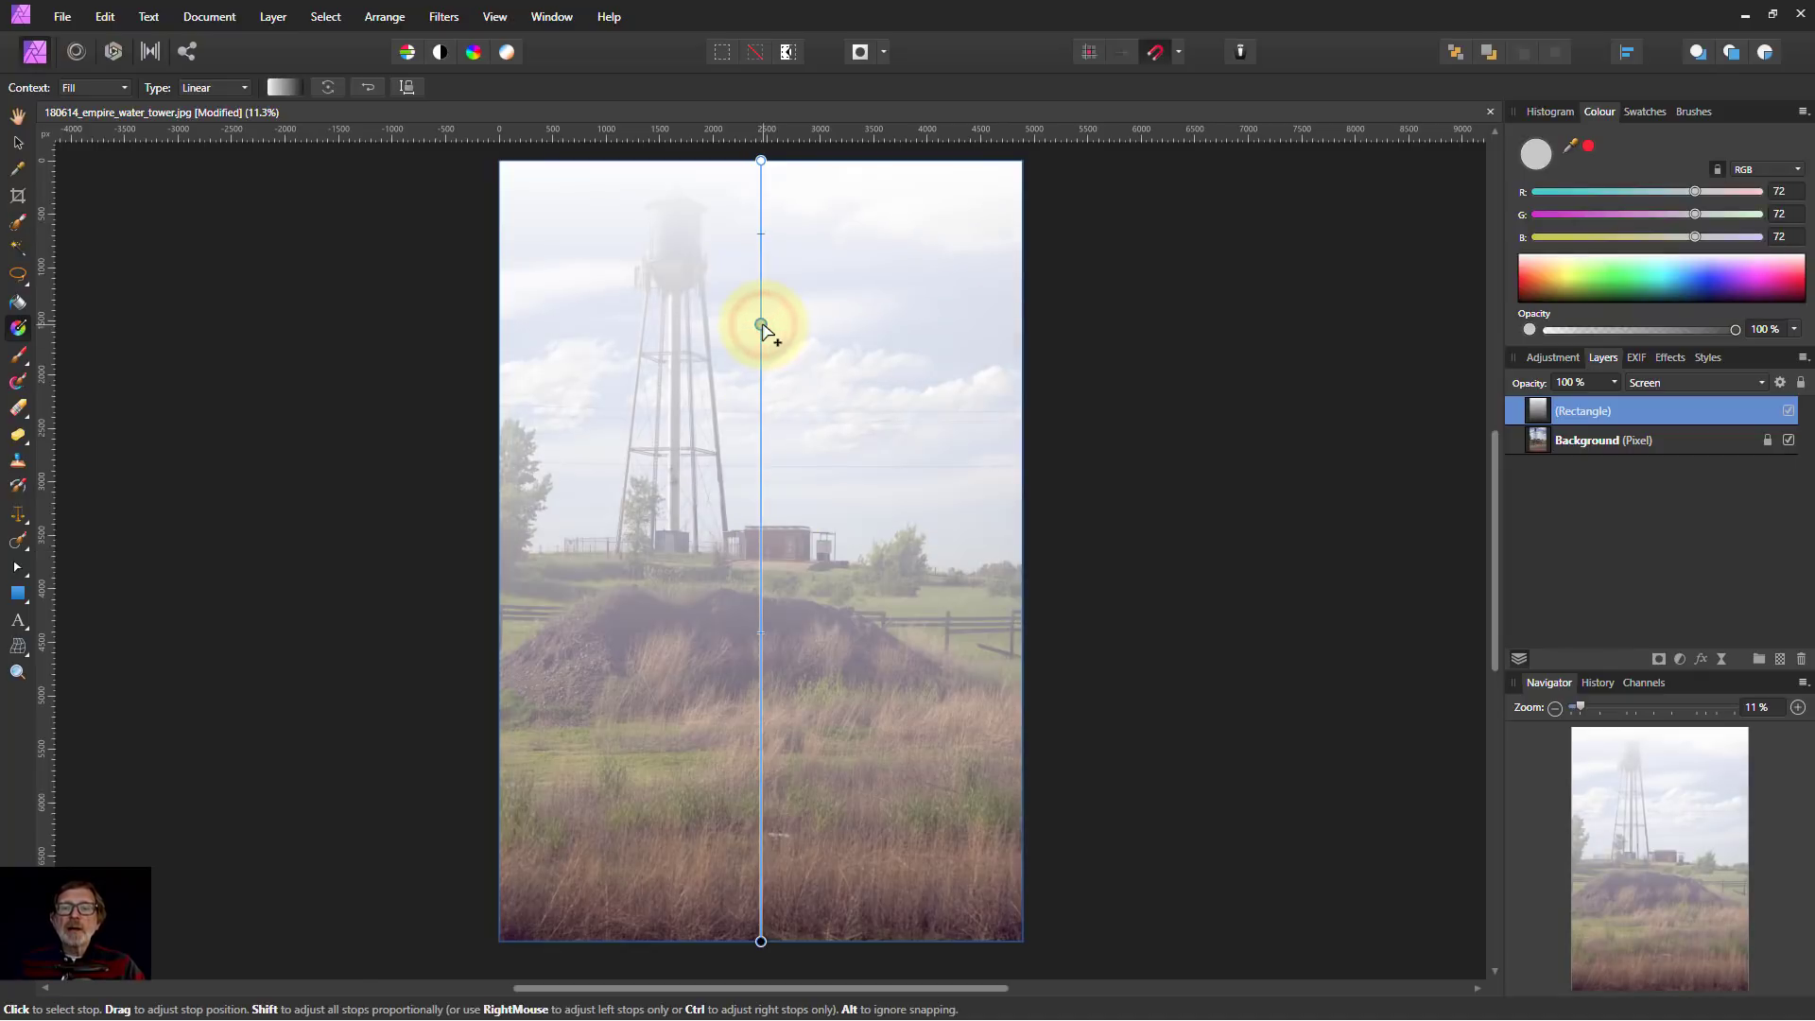
{"action": "mouse_move", "coordinate": [762, 321]}
{"action": "left_mouse_down"}
{"action": "mouse_move", "coordinate": [762, 268]}
{"action": "mouse_move", "coordinate": [772, 333]}
{"action": "left_mouse_up"}
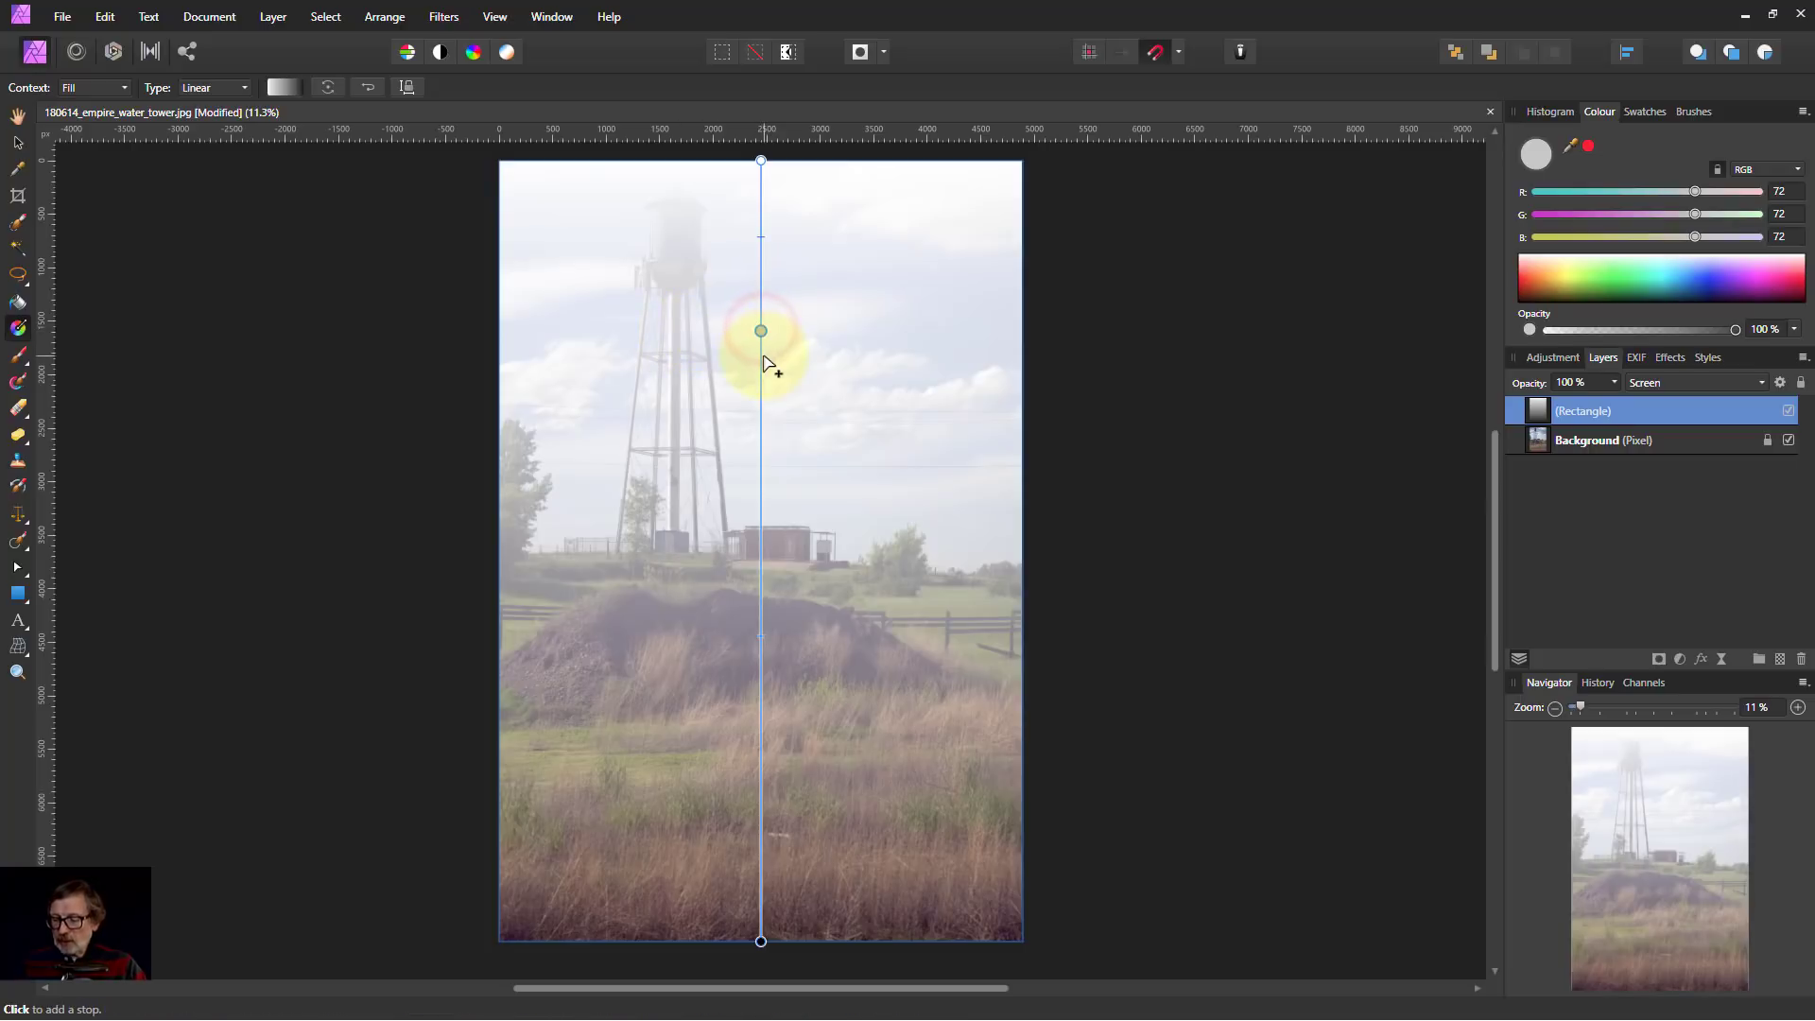
{"action": "key", "text": "Delete"}
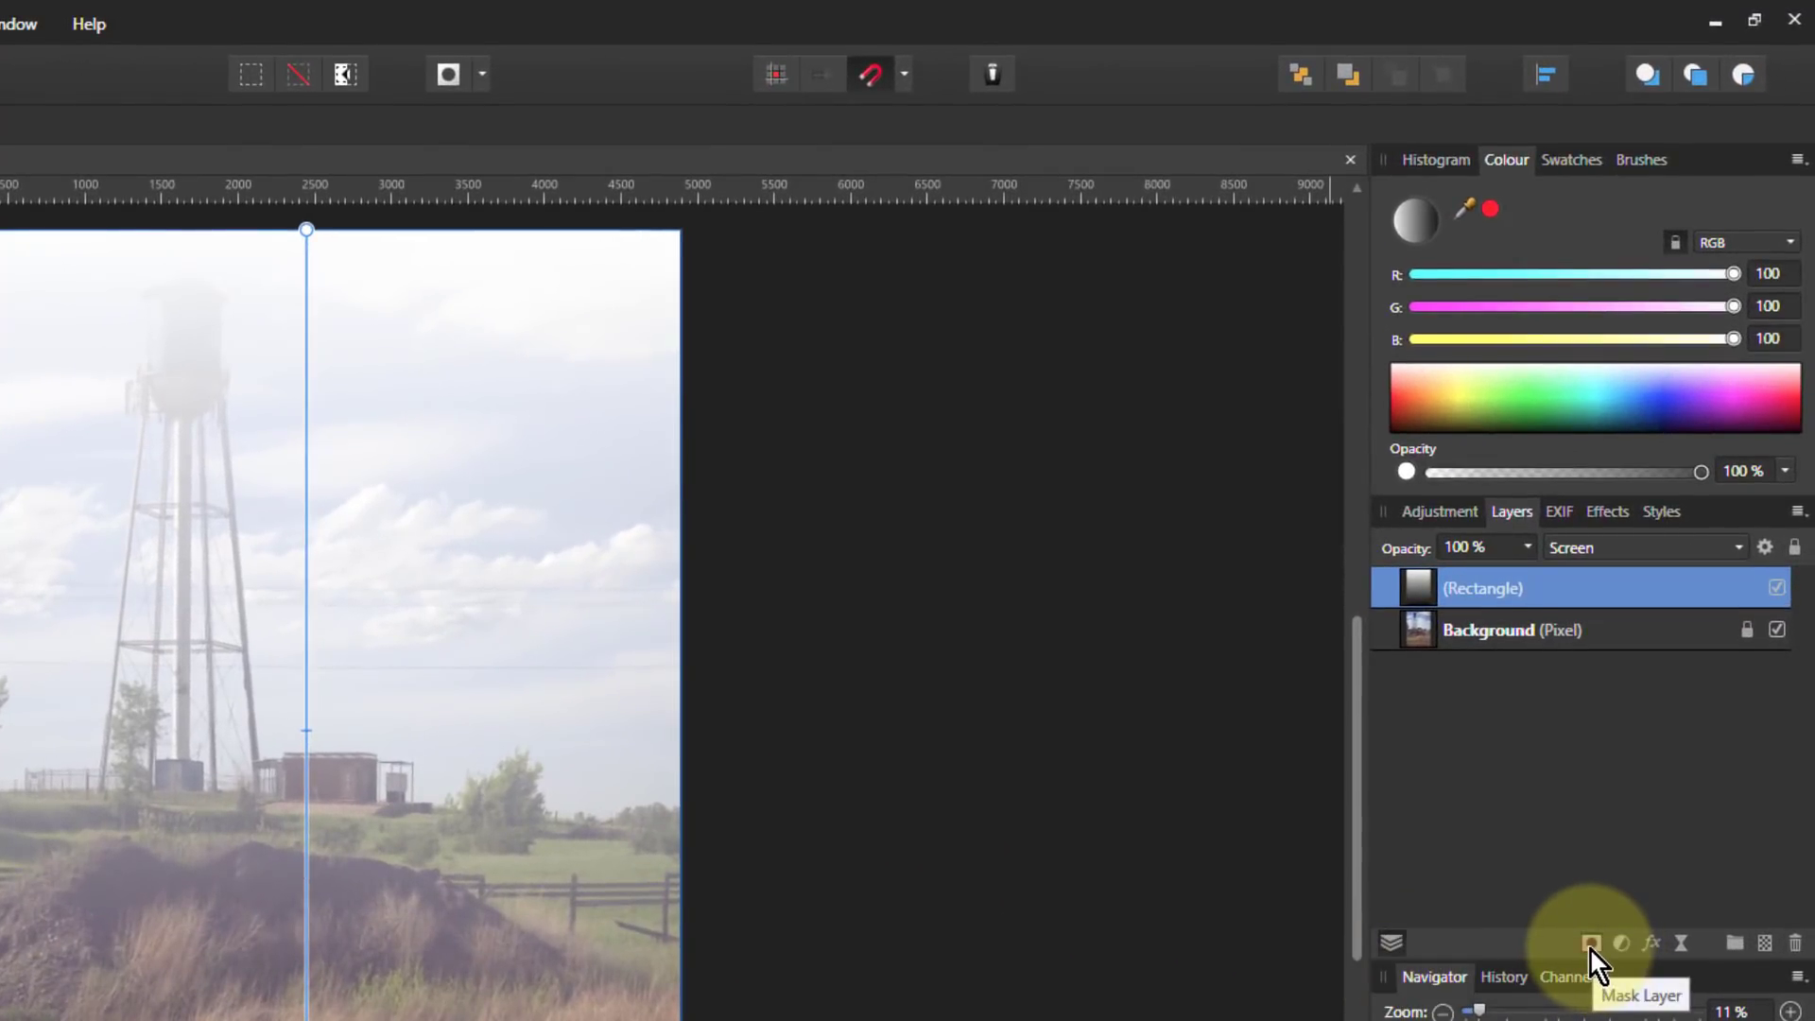
- Add a mask to the Rectangle layer and set up a soft Paint Brush at 36% hardness
{"action": "left_click", "coordinate": [1590, 944]}
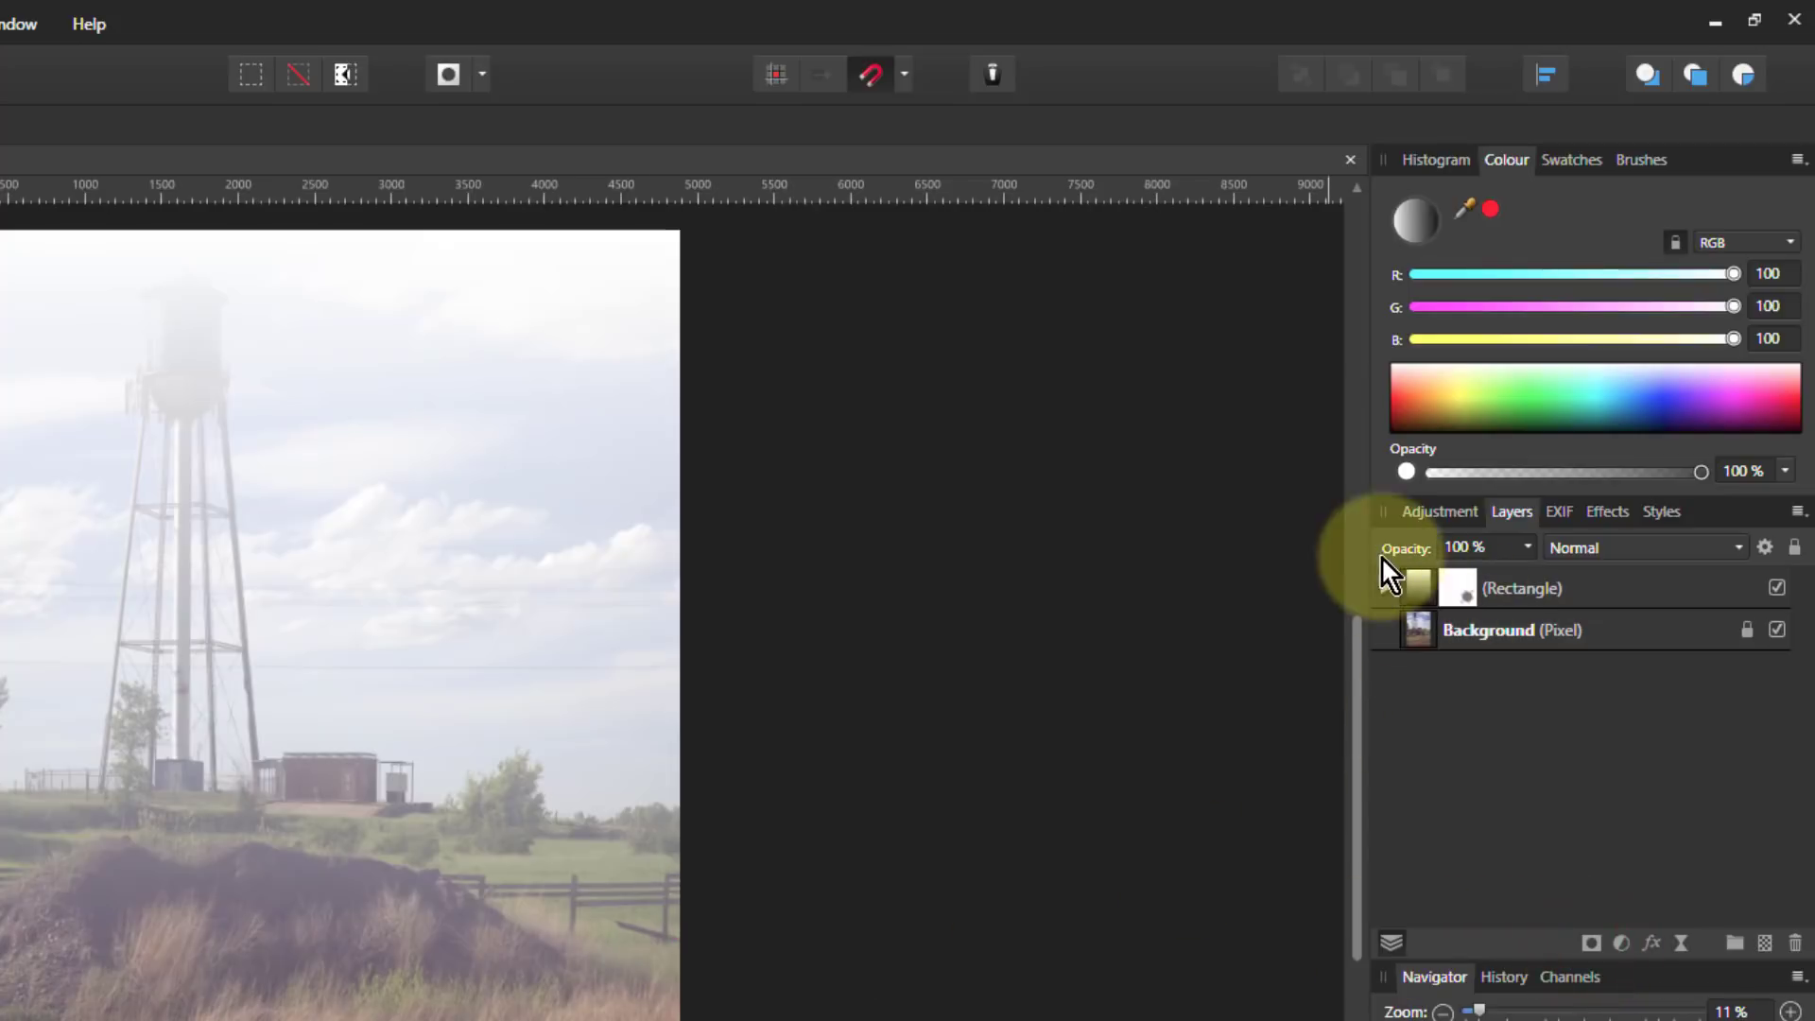
{"action": "left_click", "coordinate": [1386, 586]}
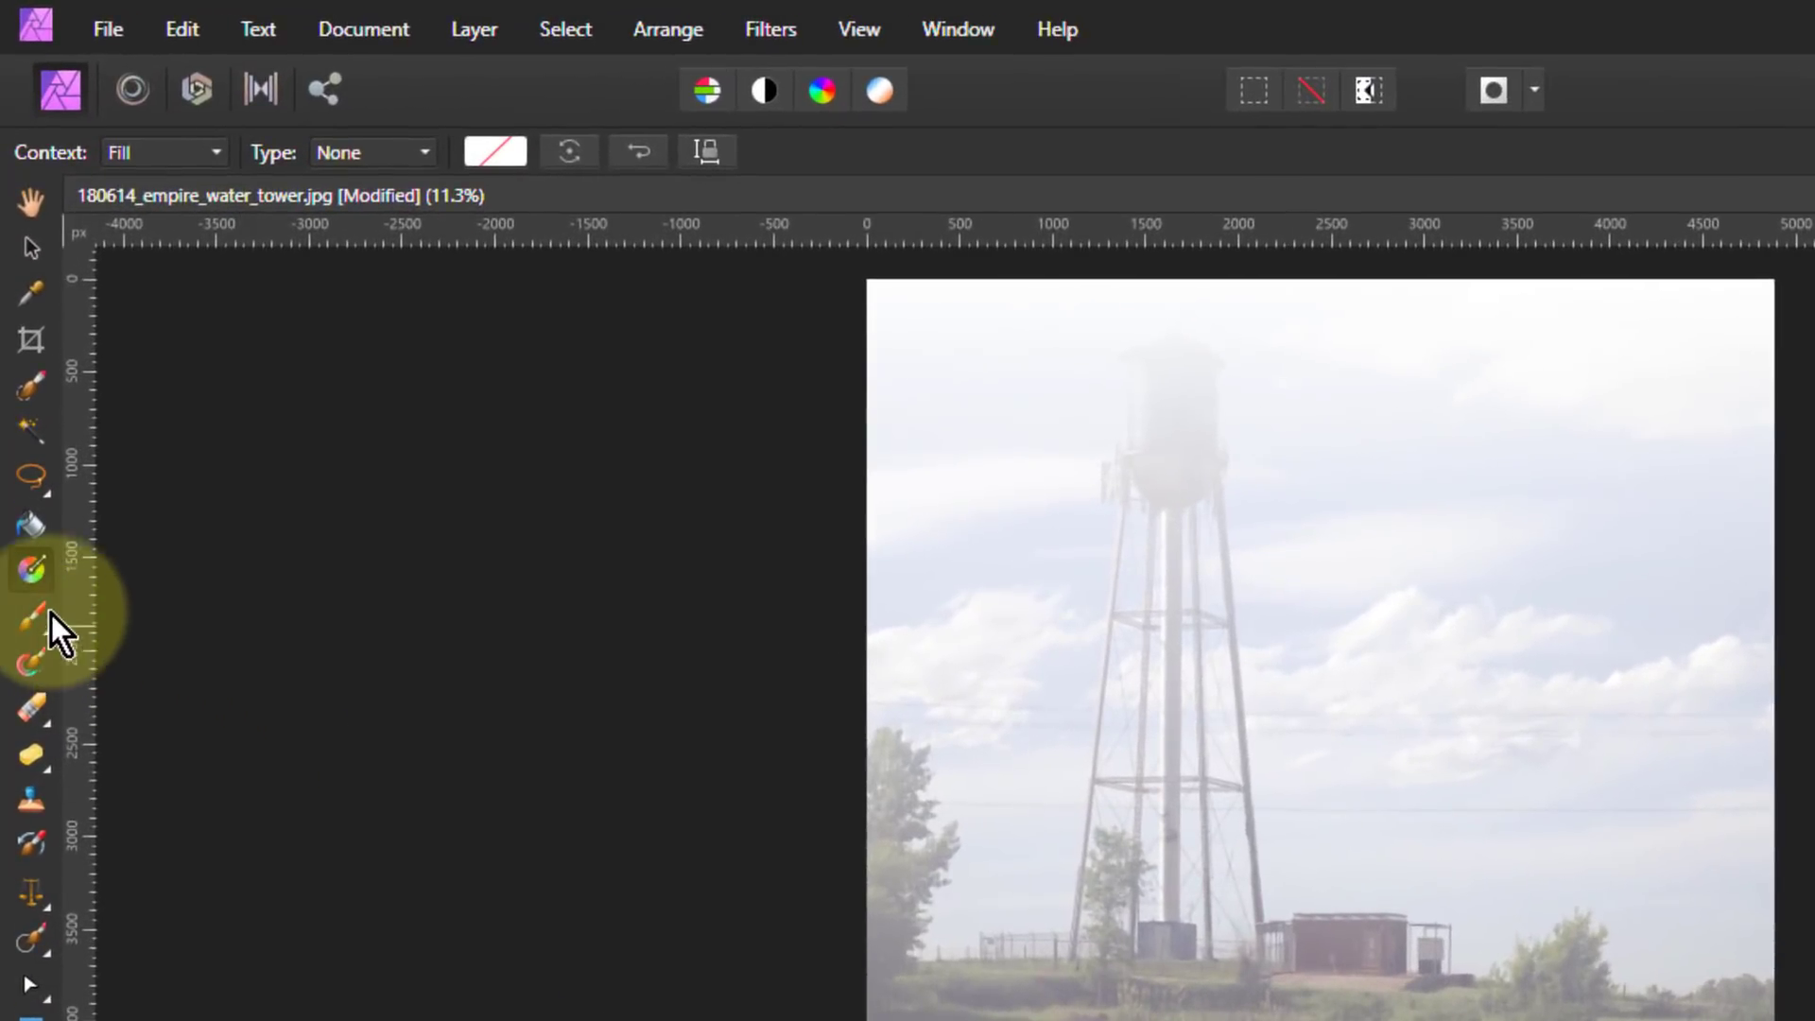
{"action": "left_click", "coordinate": [26, 615]}
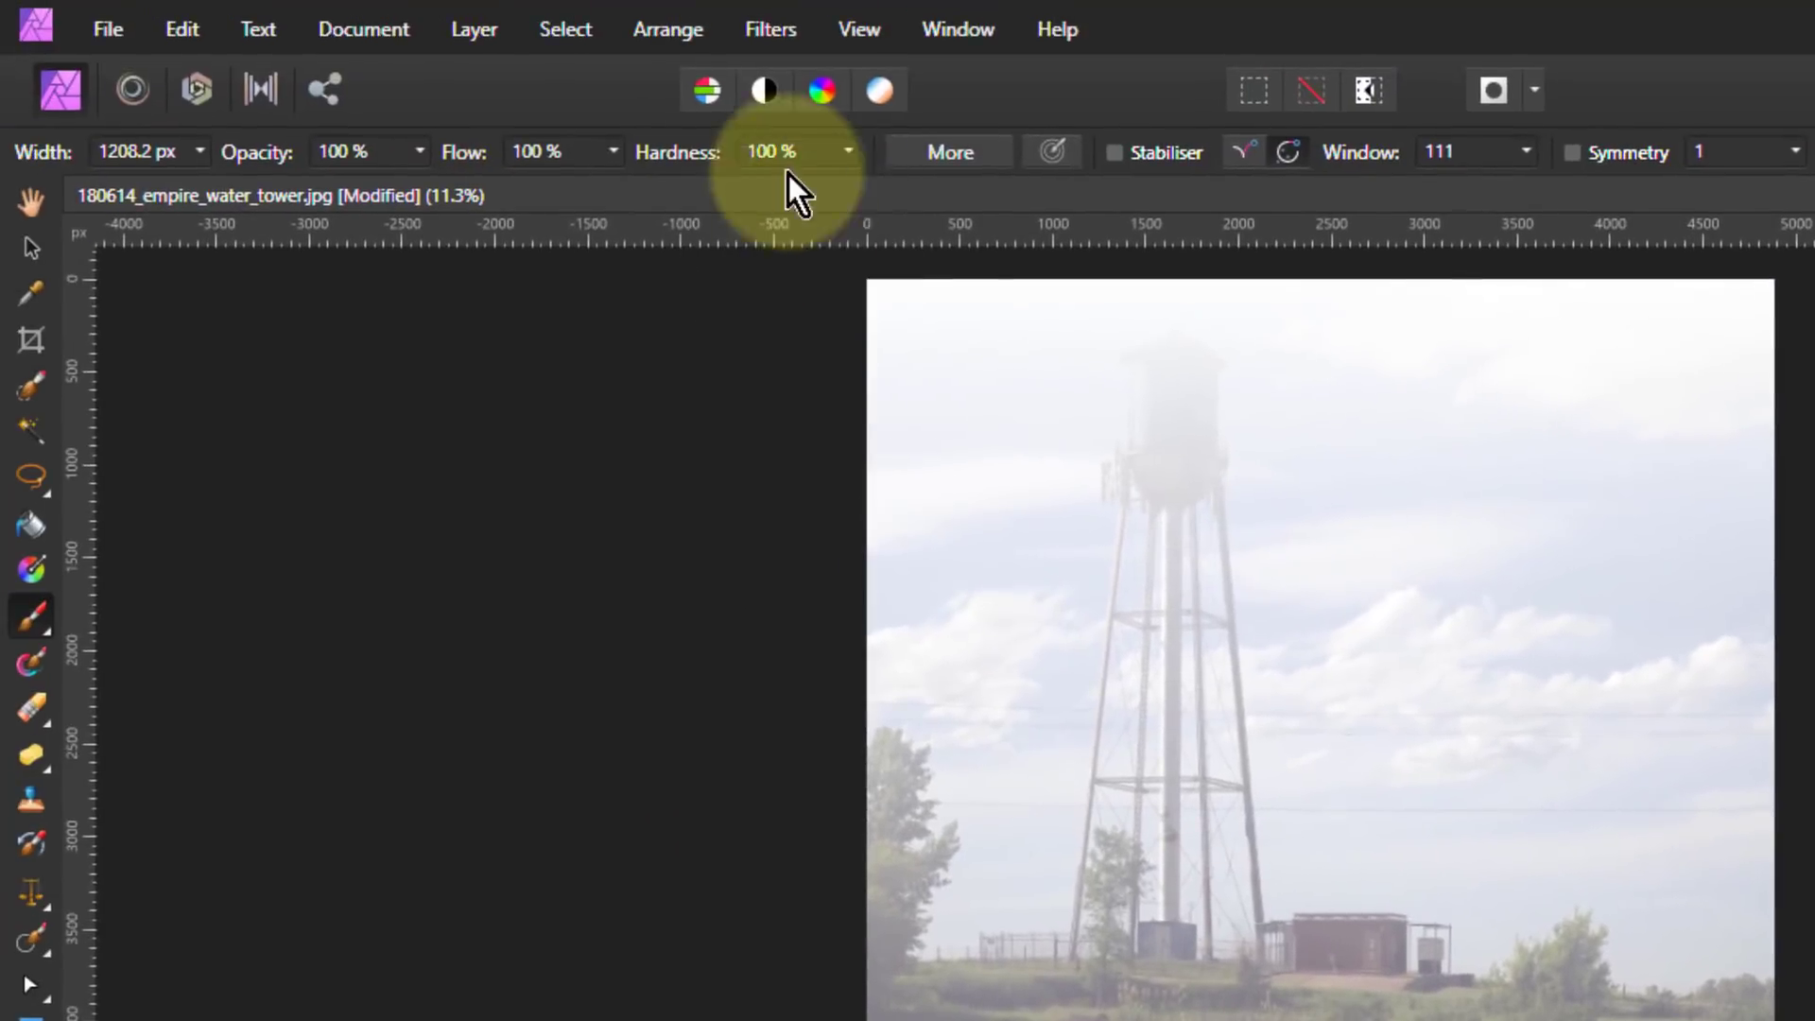
{"action": "left_click_drag", "start_coordinate": [848, 154], "coordinate": [710, 210]}
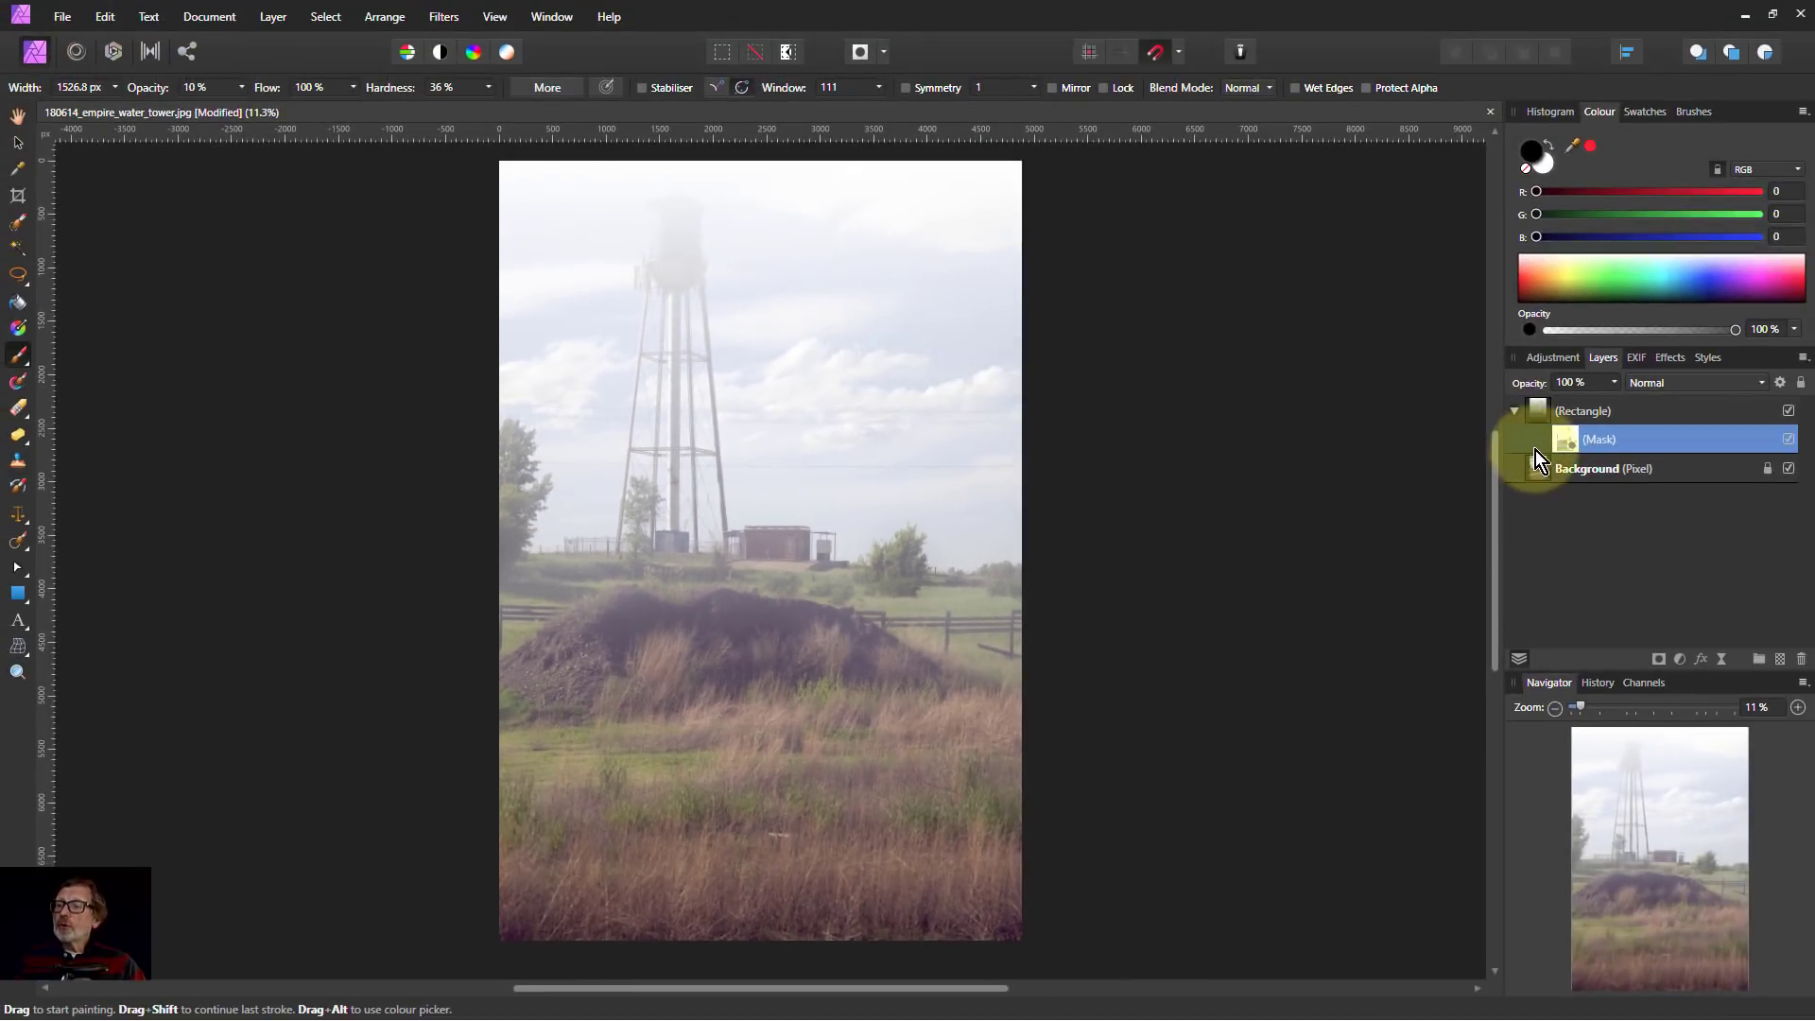
- Back on the Rectangle layer, slide the fog gradient's midpoint slightly to rebalance the fade
{"action": "left_click", "coordinate": [1544, 413]}
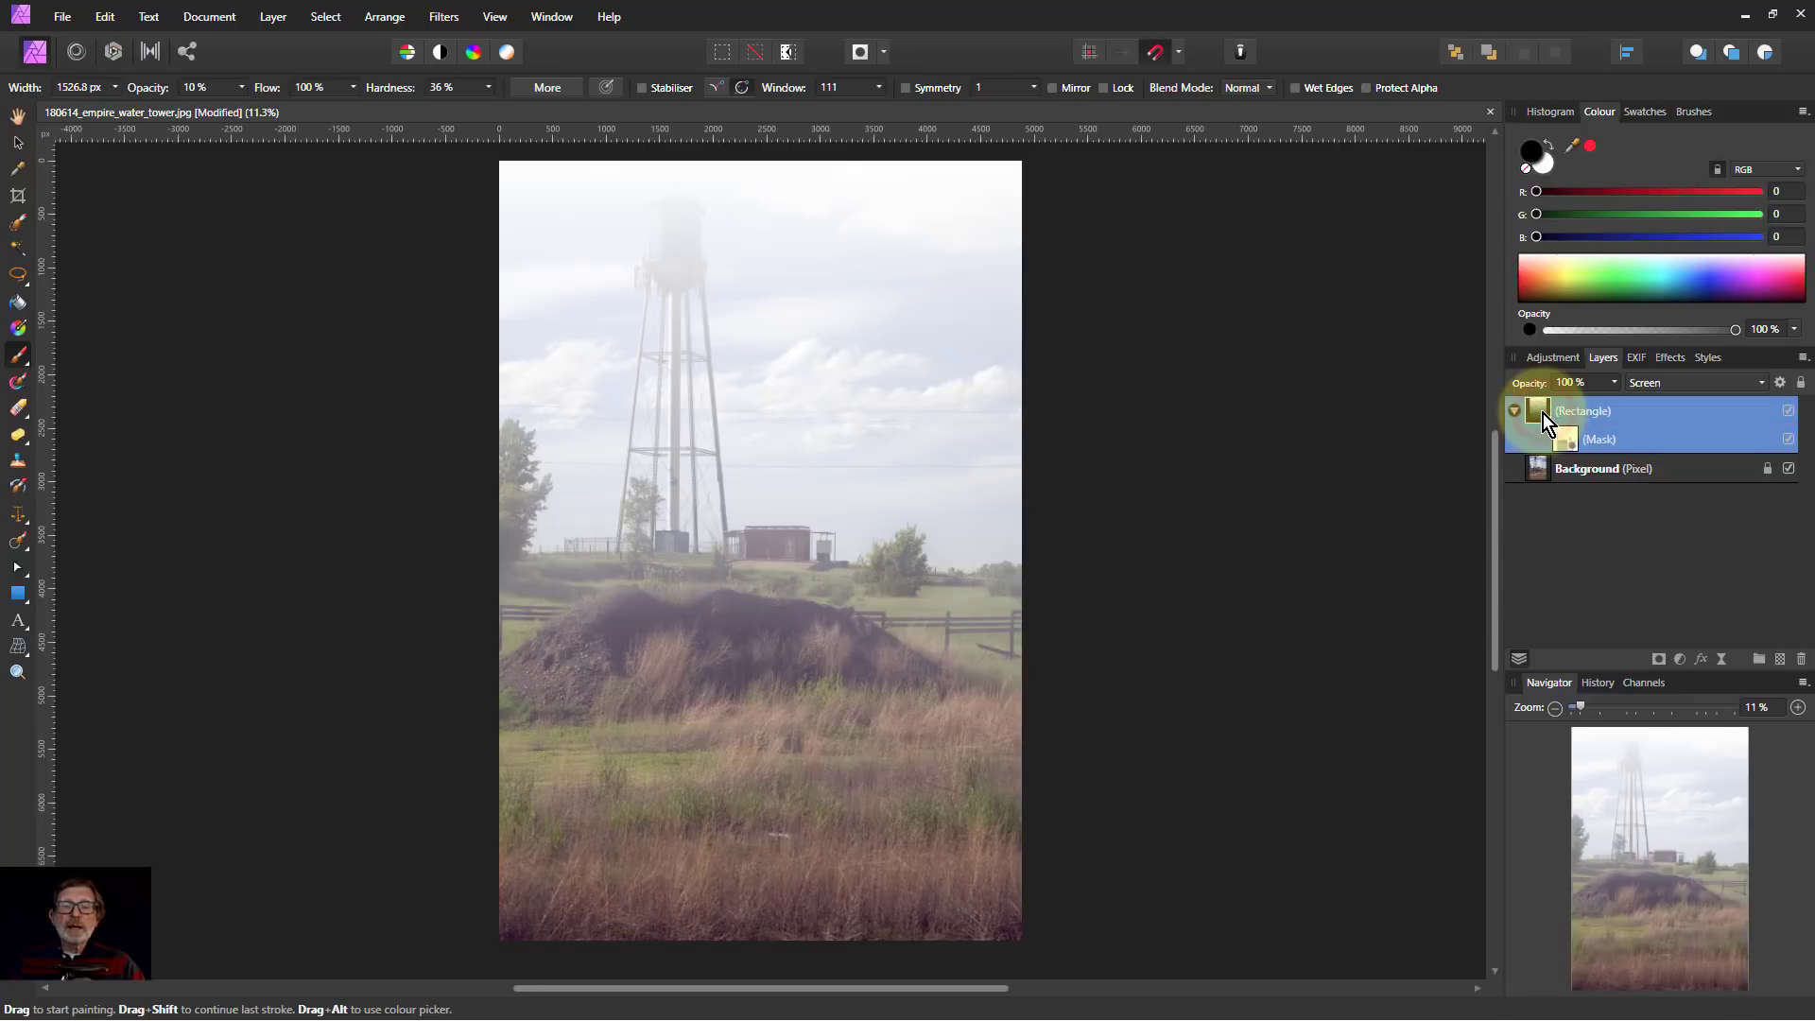
{"action": "left_click", "coordinate": [18, 328]}
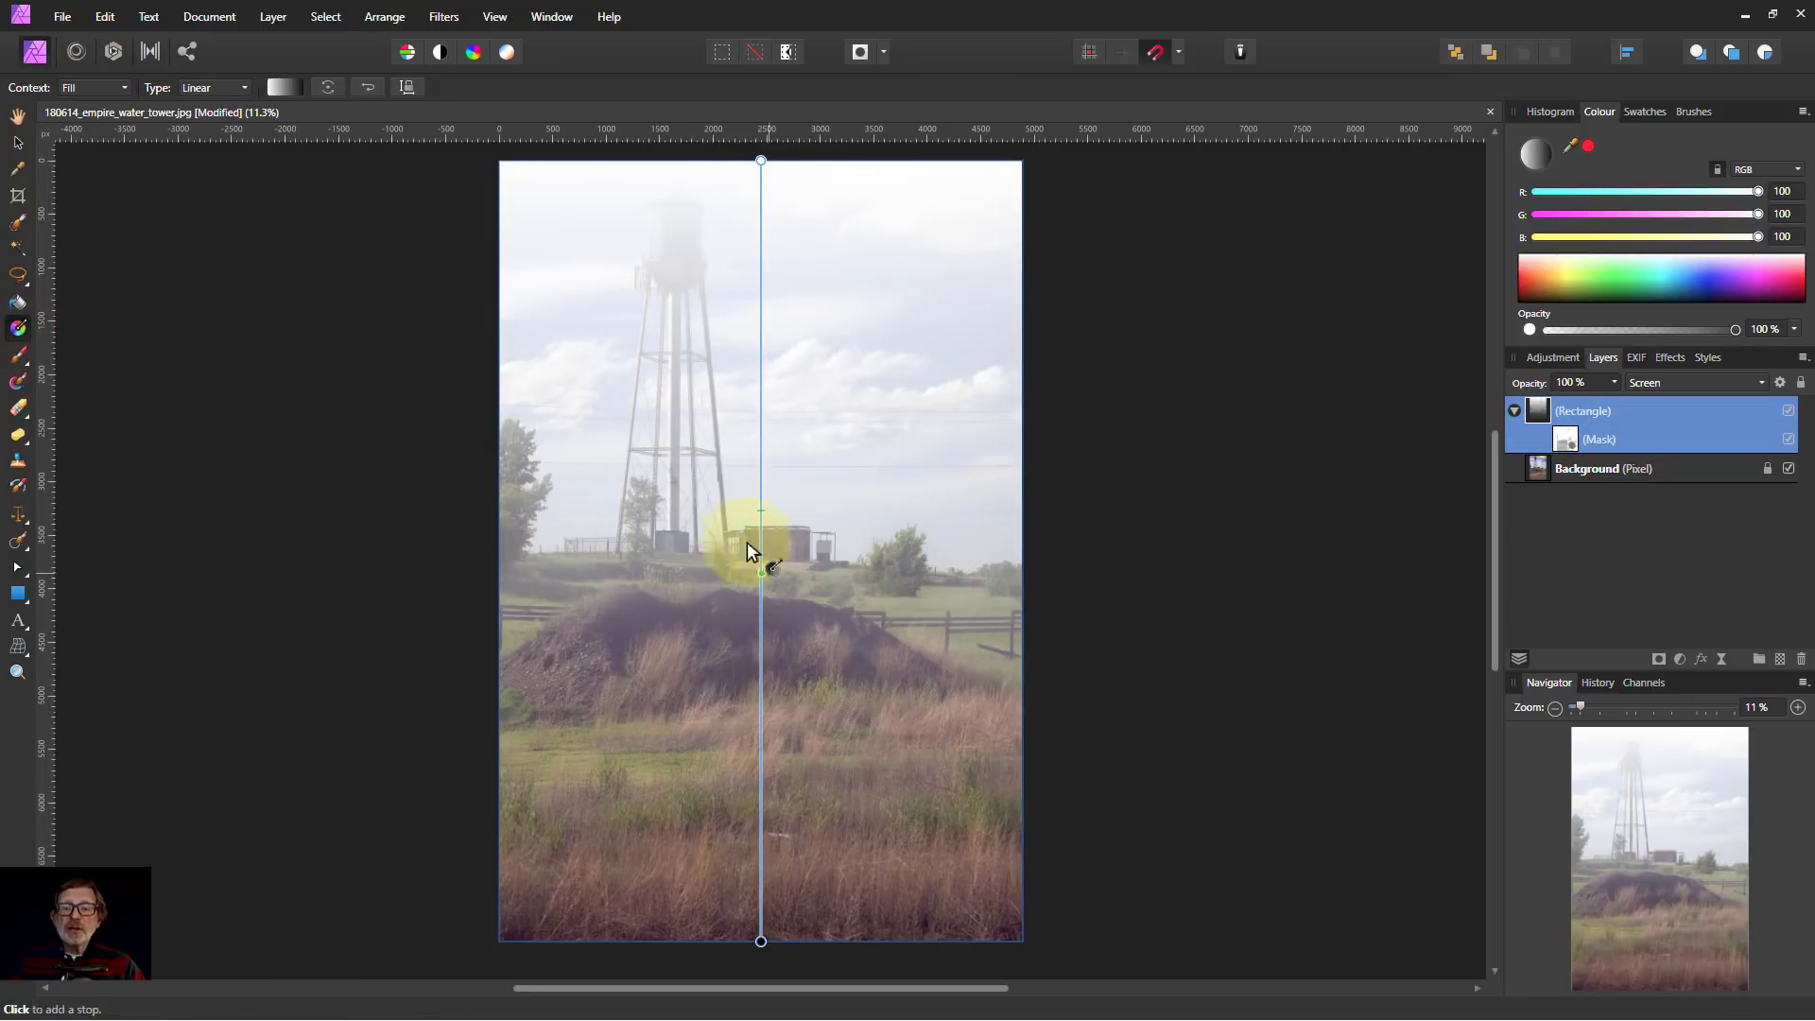
{"action": "mouse_move", "coordinate": [758, 509]}
{"action": "left_mouse_down"}
{"action": "mouse_move", "coordinate": [767, 417]}
{"action": "mouse_move", "coordinate": [788, 541]}
{"action": "mouse_move", "coordinate": [785, 492]}
{"action": "mouse_move", "coordinate": [787, 507]}
{"action": "left_mouse_up"}
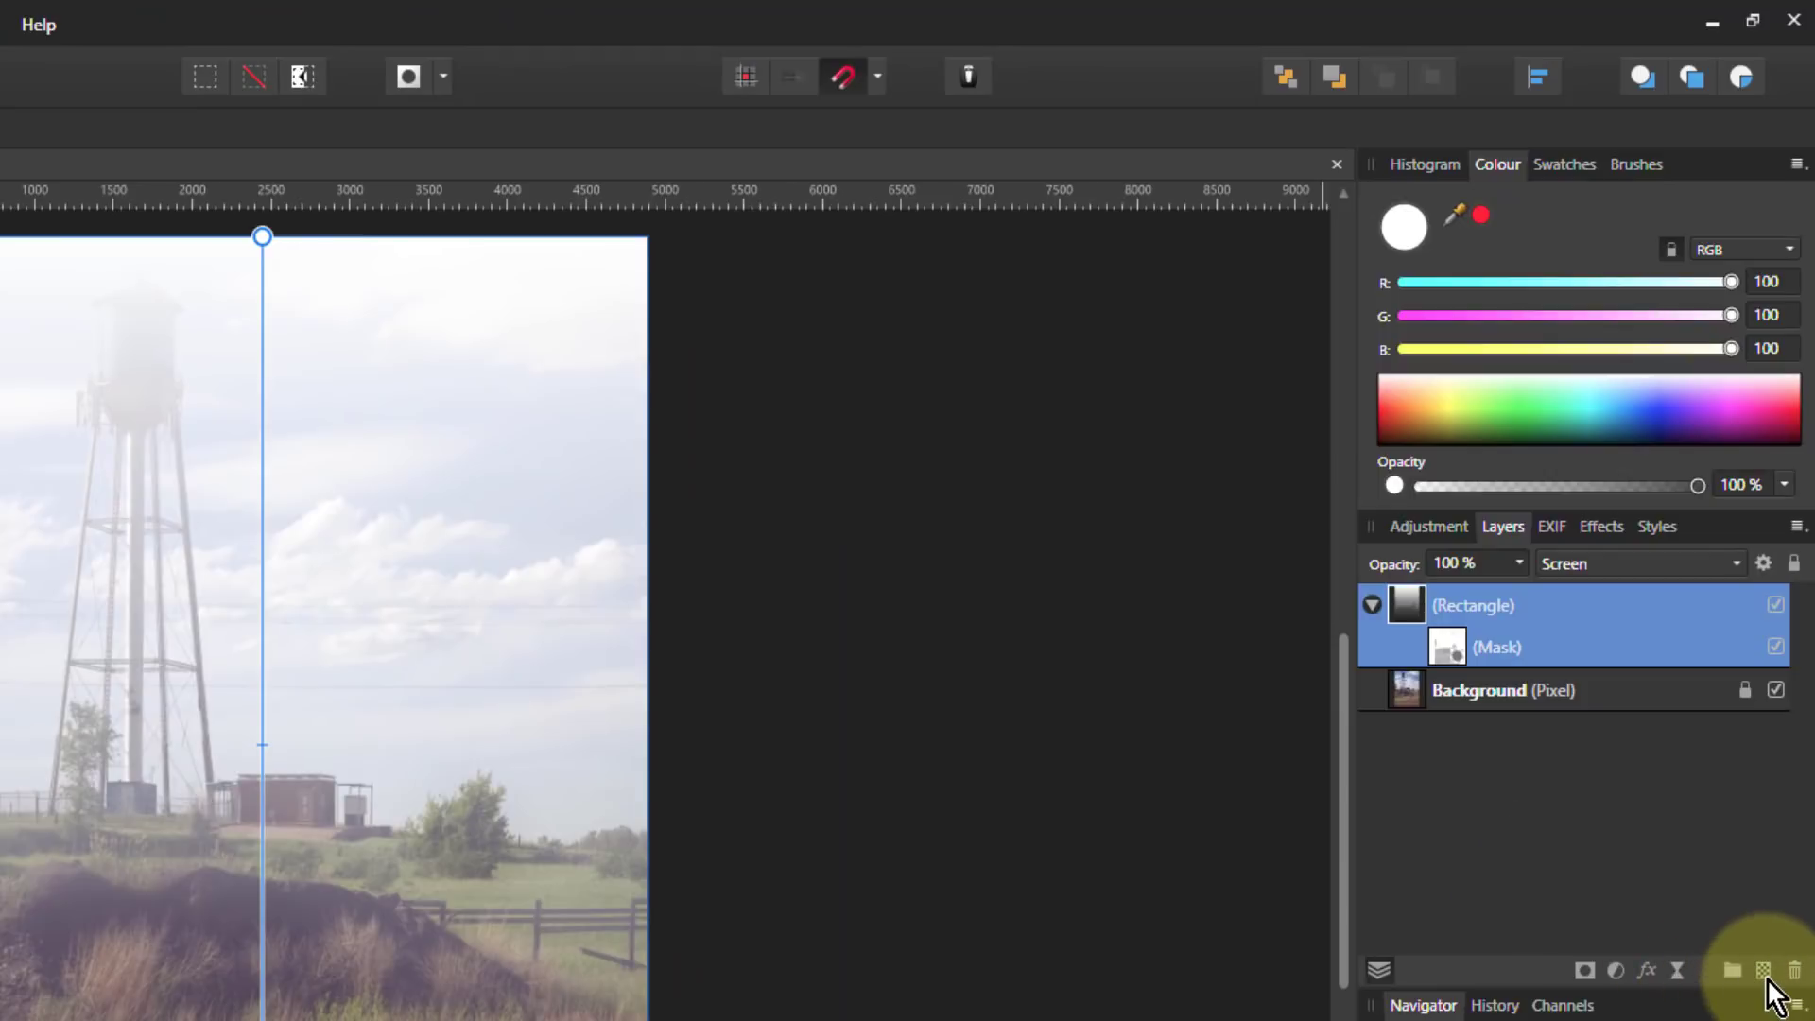
- Add an empty Pixel layer at the top of the stack set to Overlay blending
{"action": "left_click", "coordinate": [1759, 974]}
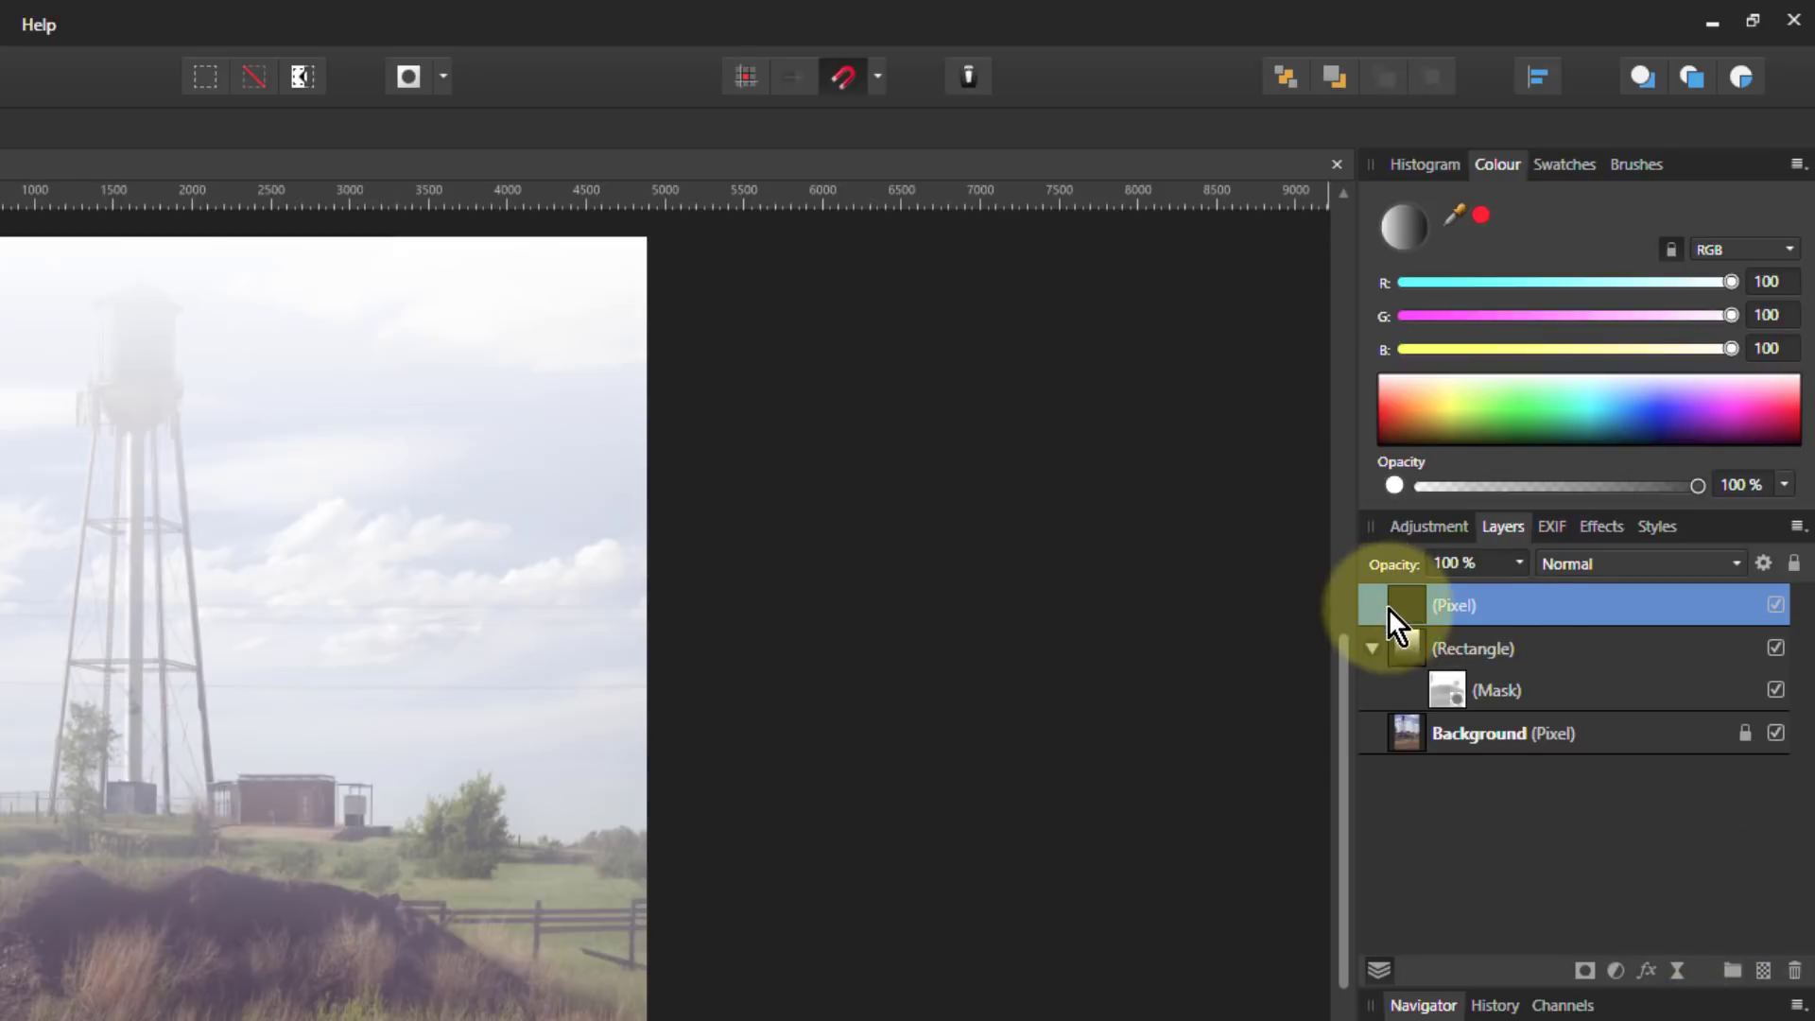
{"action": "left_click", "coordinate": [1580, 559]}
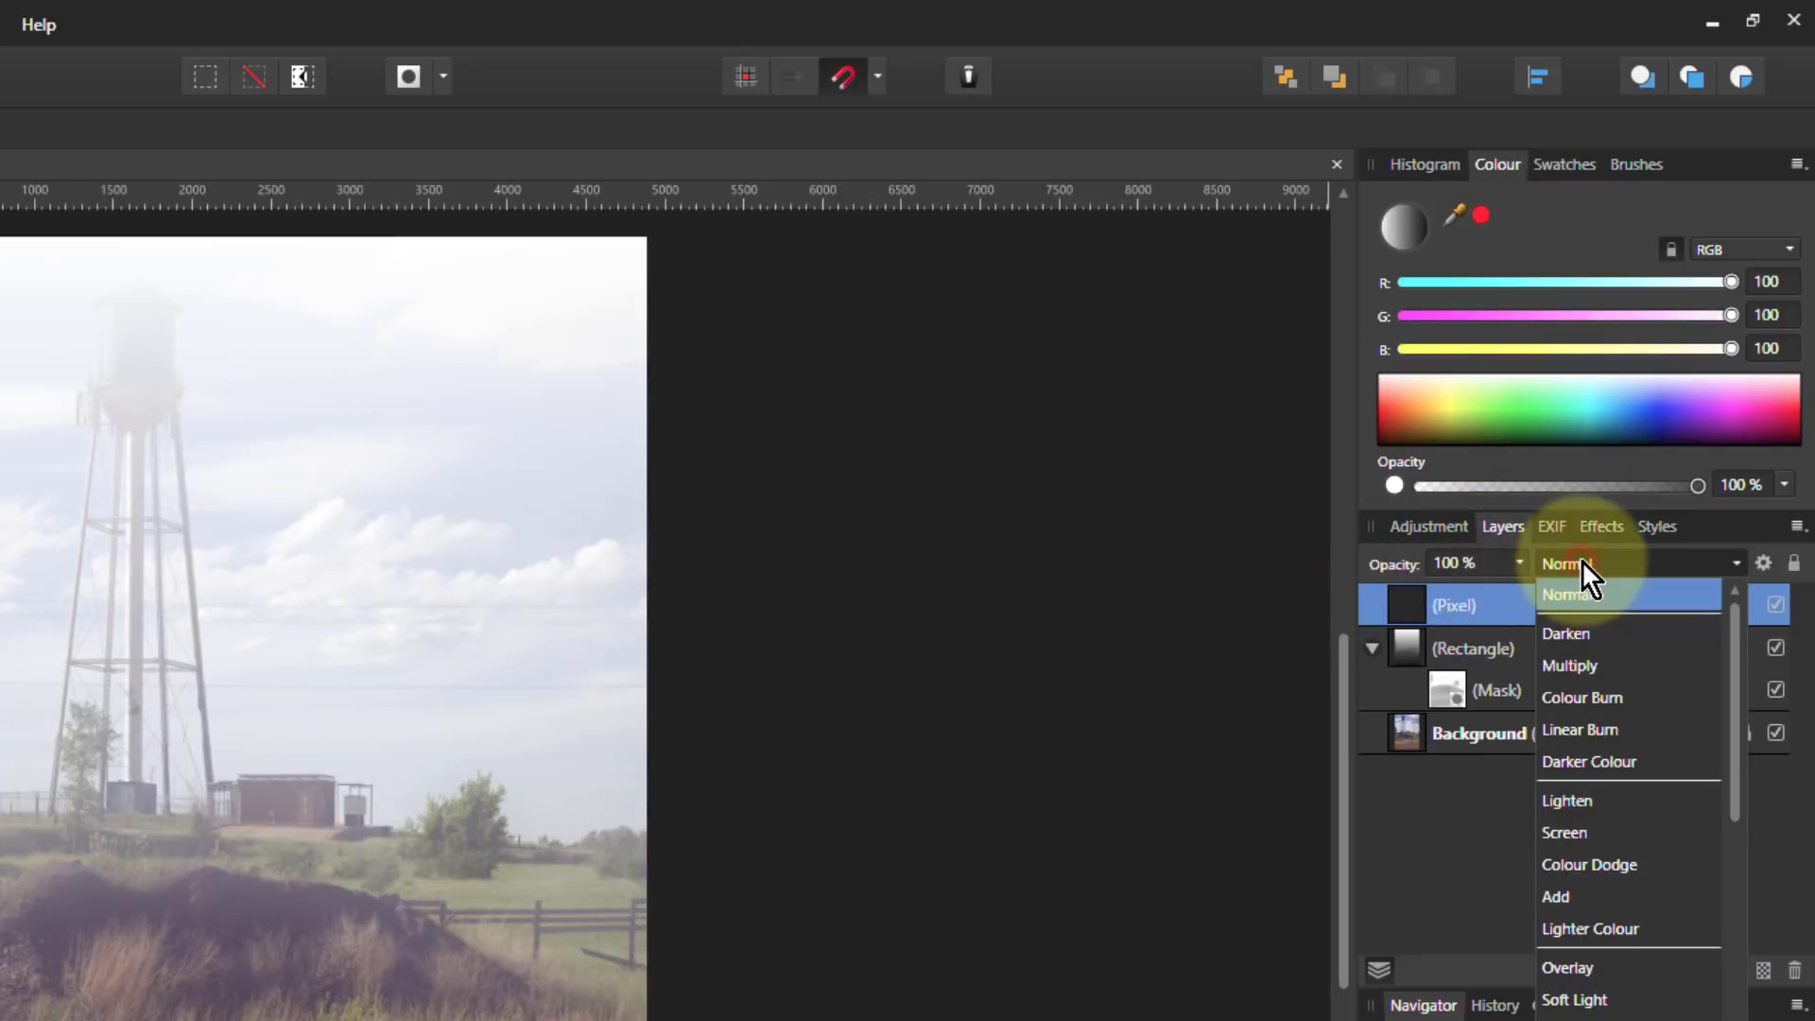
{"action": "left_click", "coordinate": [1572, 965]}
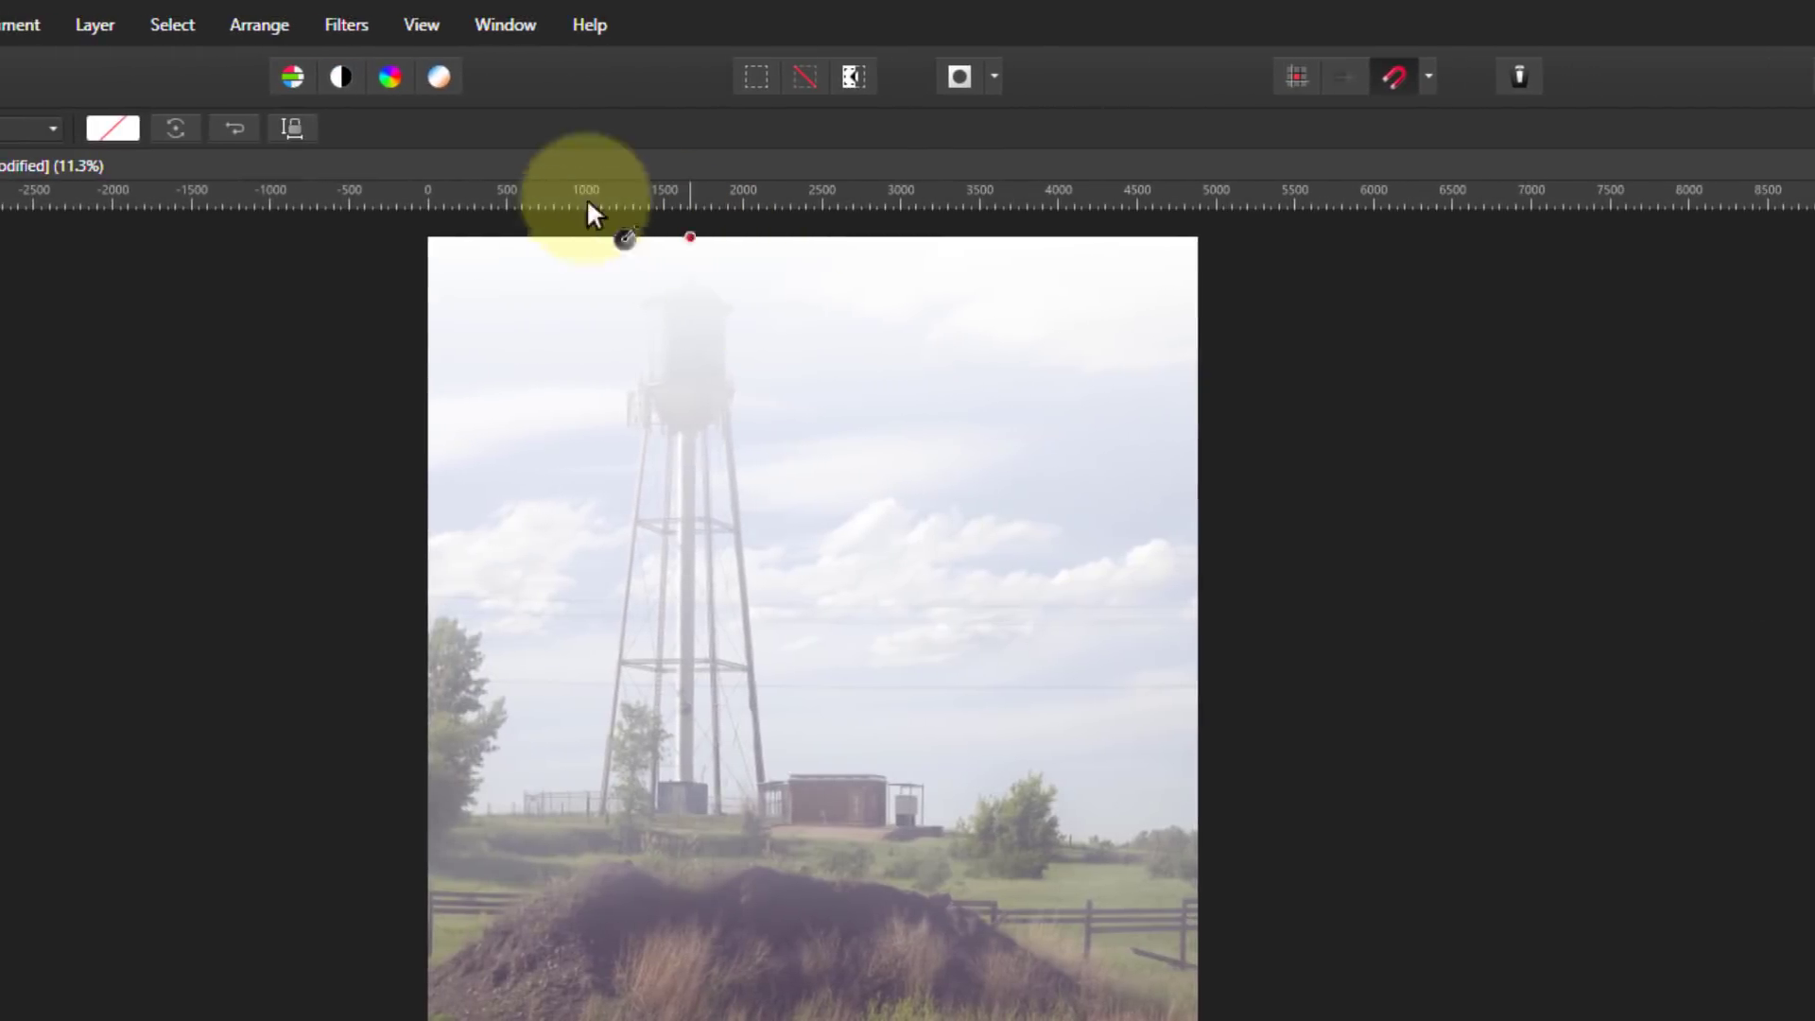
- Apply Filters > Noise > Perlin Noise, trying zoom values before settling on 1.8 px
{"action": "left_click", "coordinate": [343, 24]}
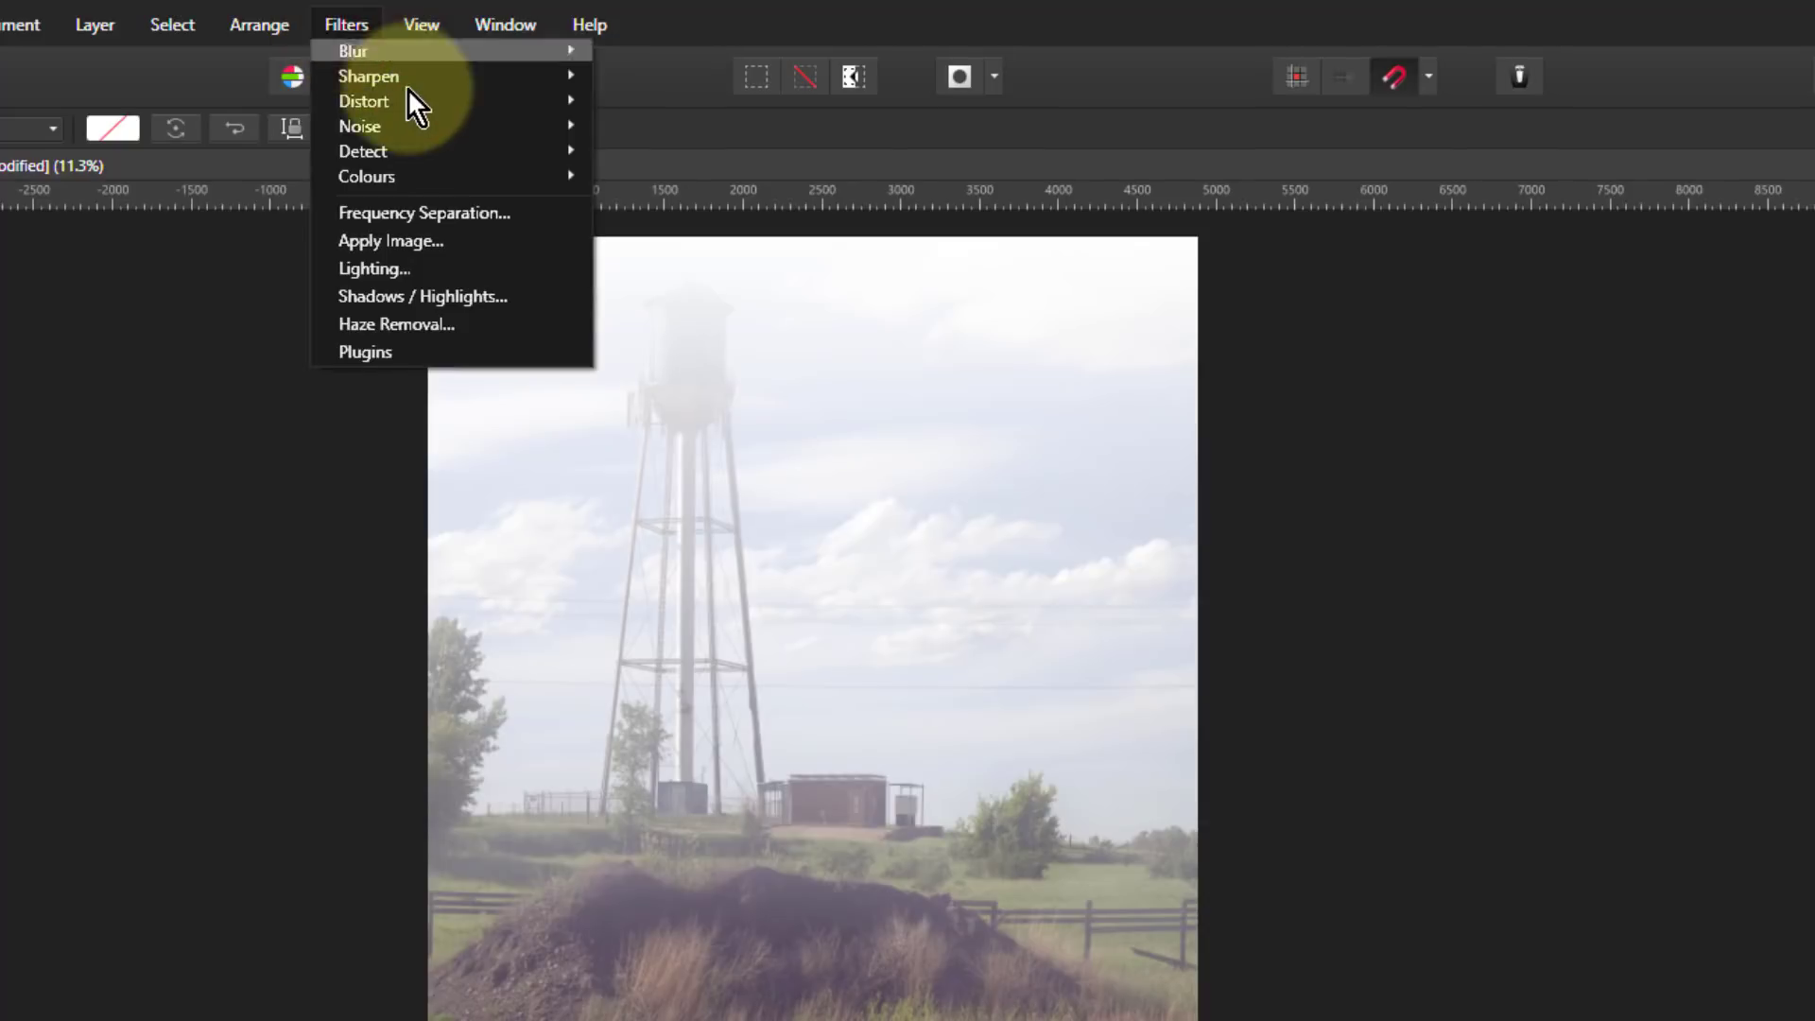
{"action": "mouse_move", "coordinate": [460, 127]}
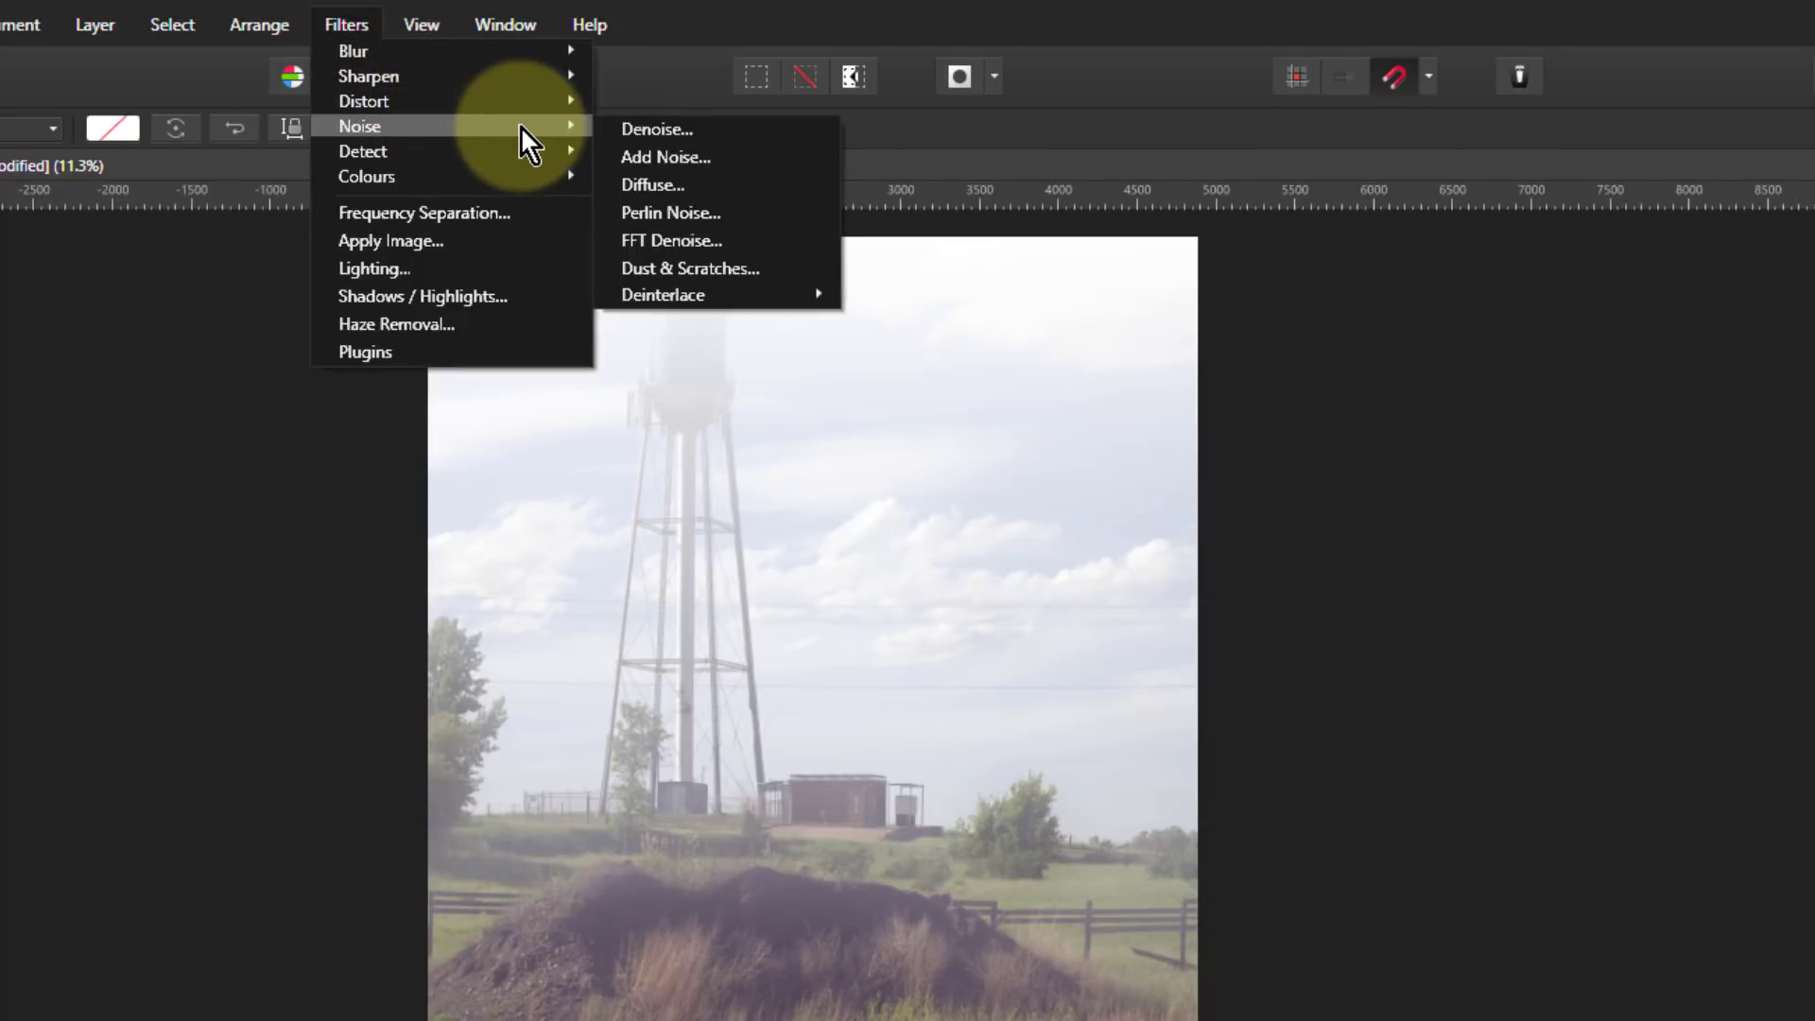
{"action": "left_click", "coordinate": [657, 214]}
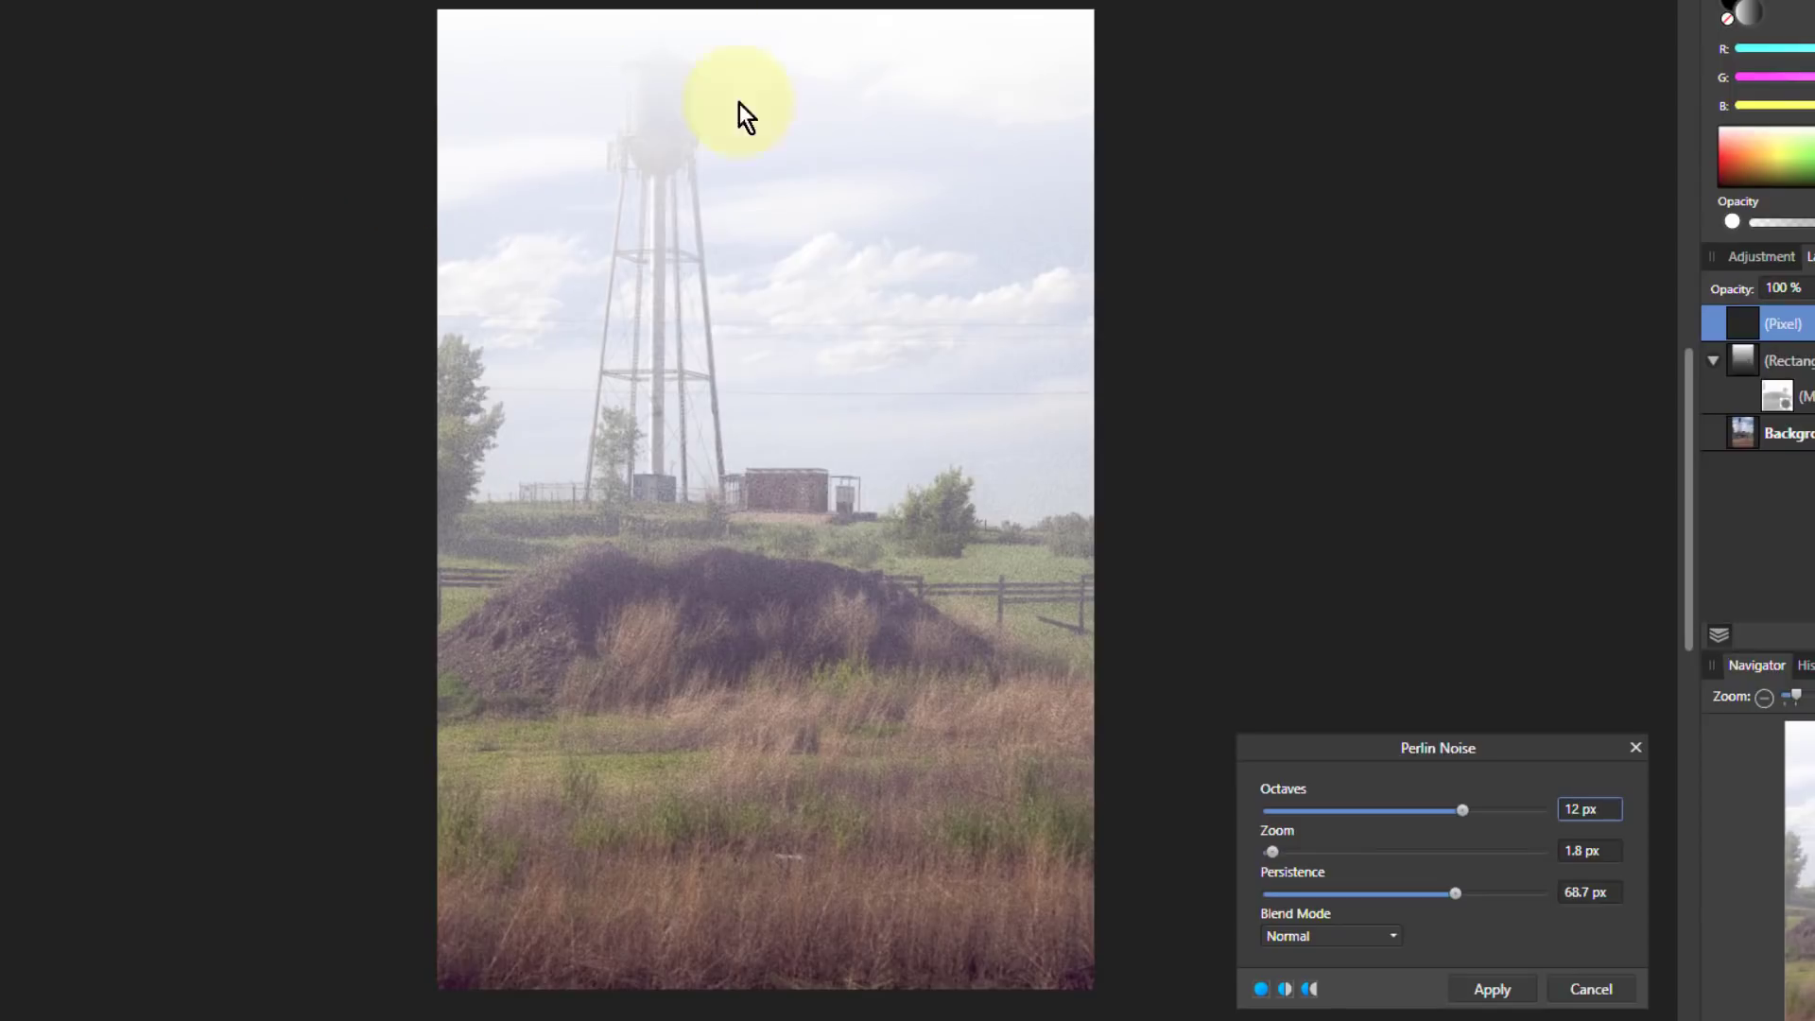
{"action": "scroll", "coordinate": [738, 104], "scroll_direction": "up", "scroll_amount": 10}
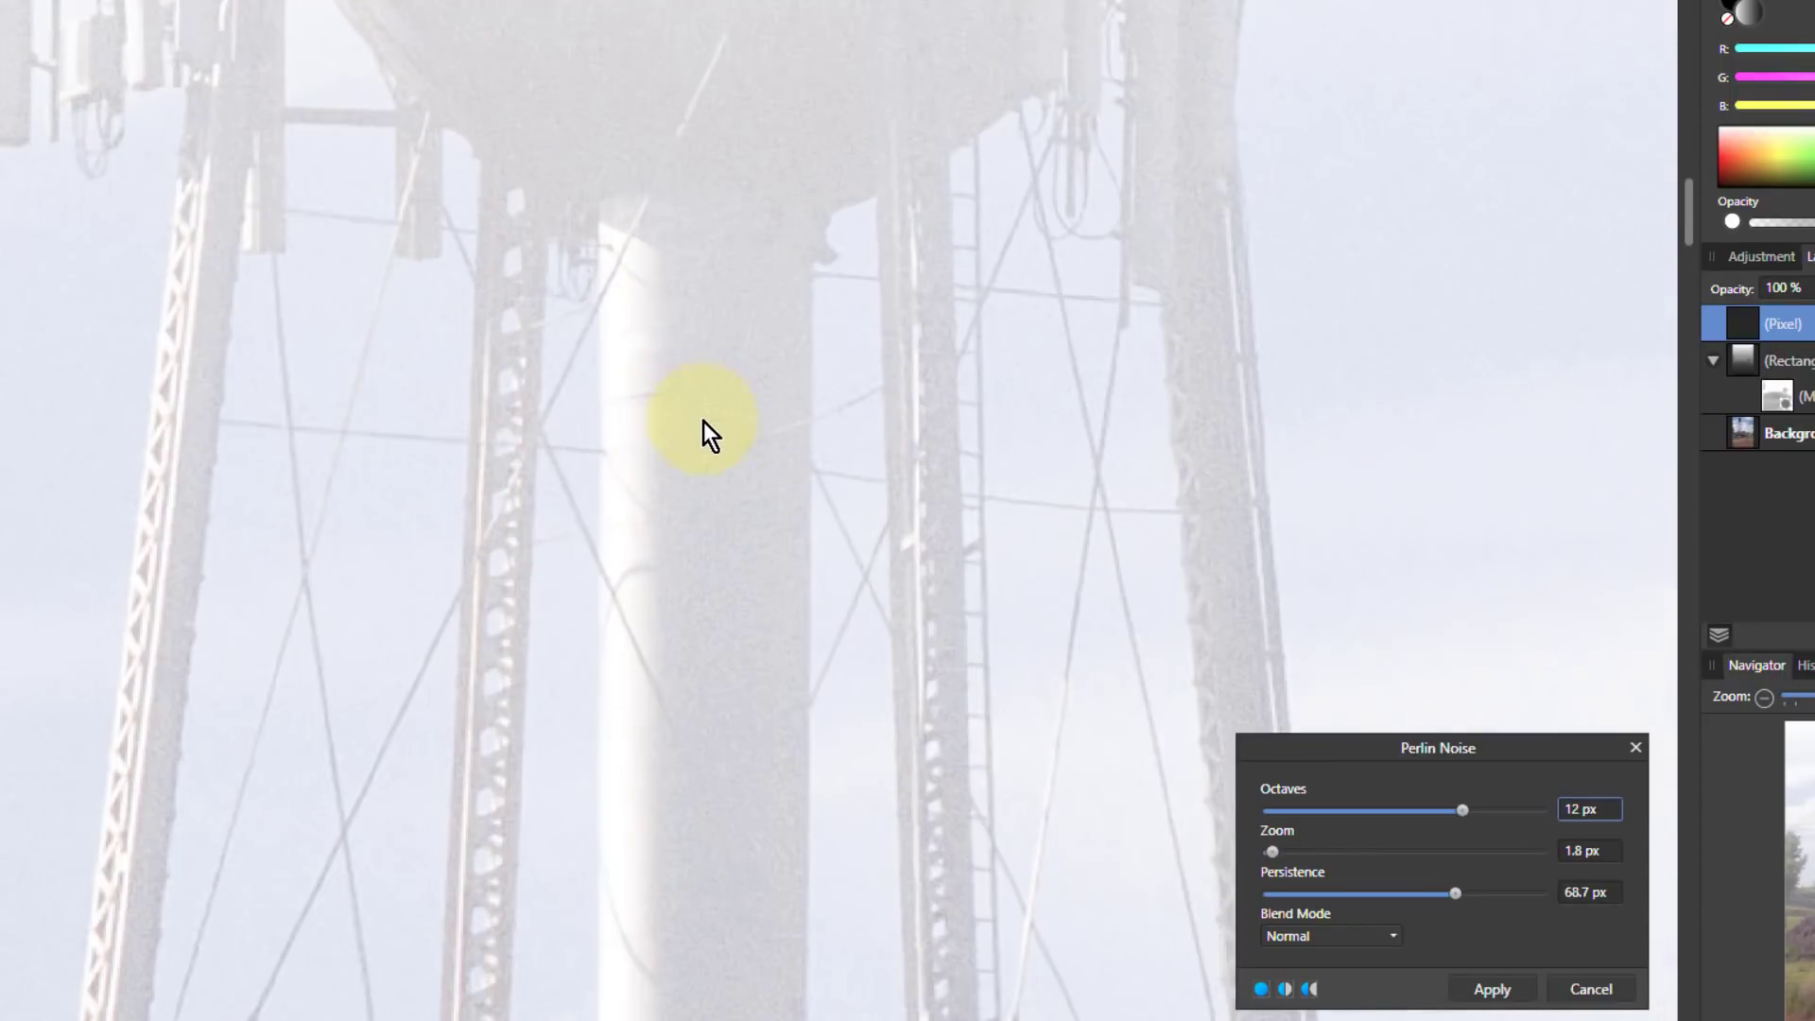
{"action": "scroll", "coordinate": [704, 422], "scroll_direction": "up", "scroll_amount": 3}
{"action": "mouse_move", "coordinate": [1272, 856]}
{"action": "left_mouse_down"}
{"action": "mouse_move", "coordinate": [1341, 855]}
{"action": "mouse_move", "coordinate": [1271, 854]}
{"action": "left_mouse_up"}
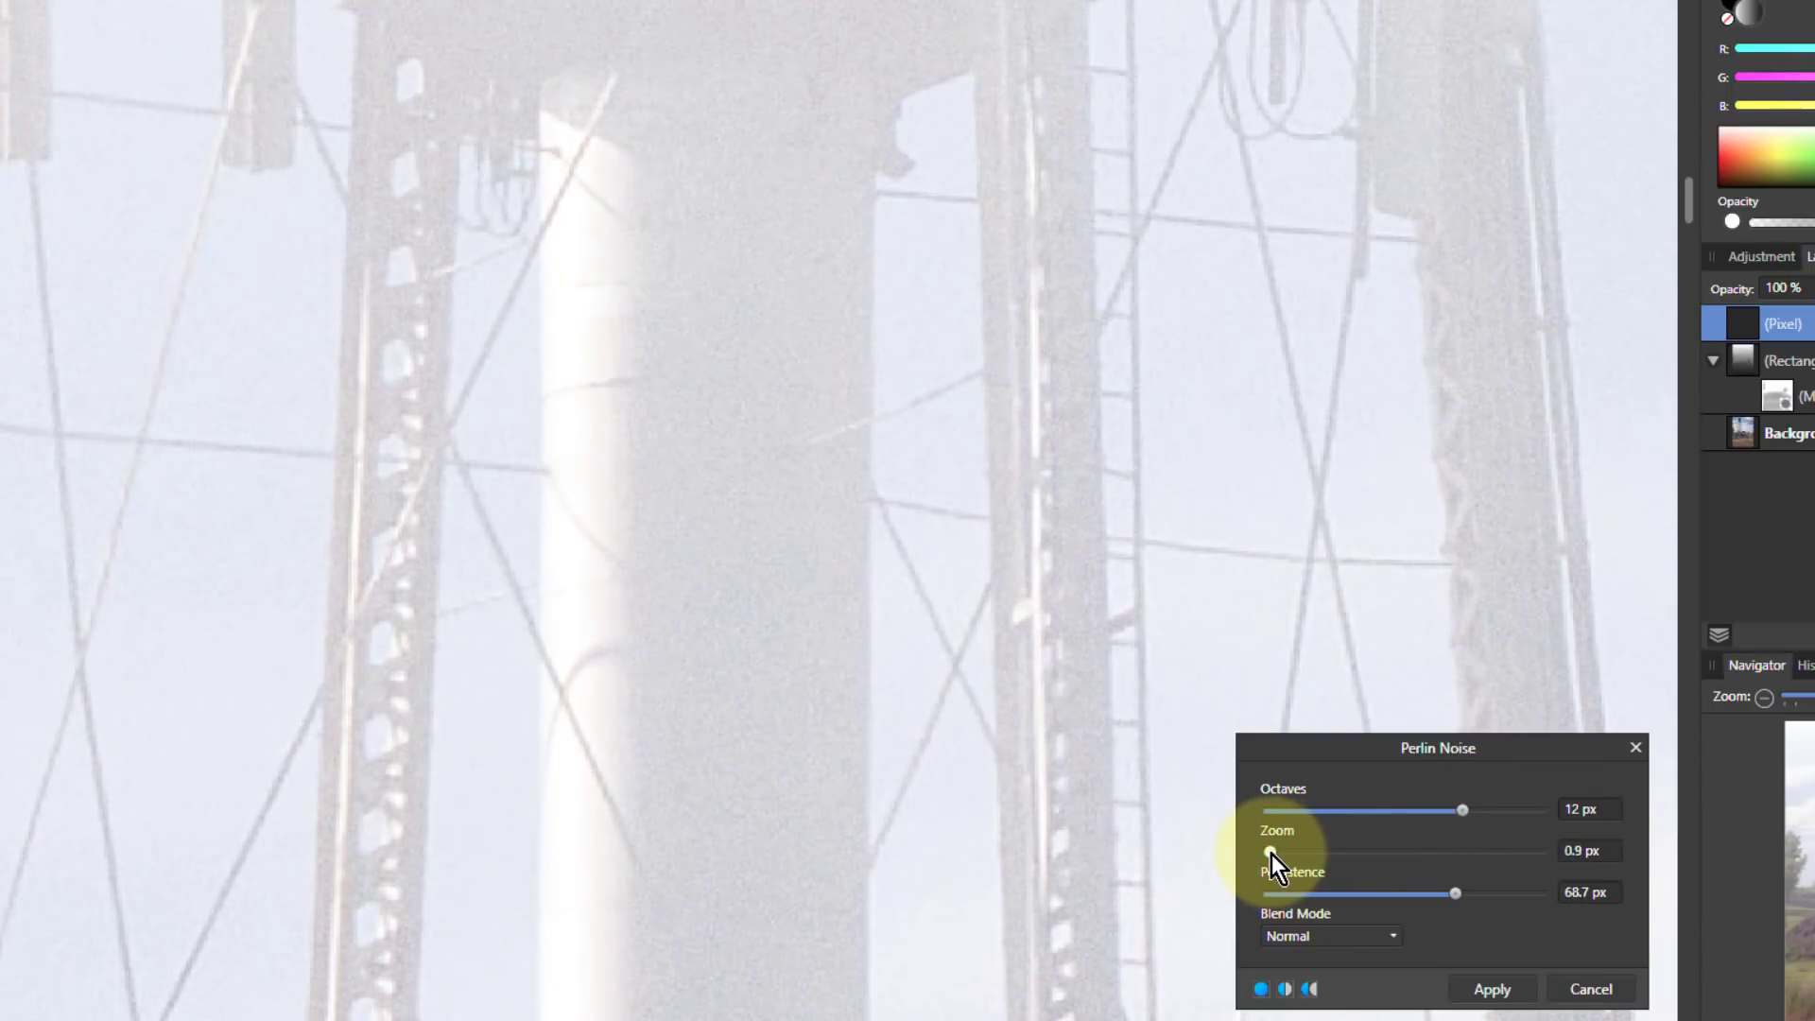
{"action": "left_click_drag", "start_coordinate": [1273, 854], "coordinate": [1277, 854]}
{"action": "left_click_drag", "start_coordinate": [1278, 855], "coordinate": [1273, 856]}
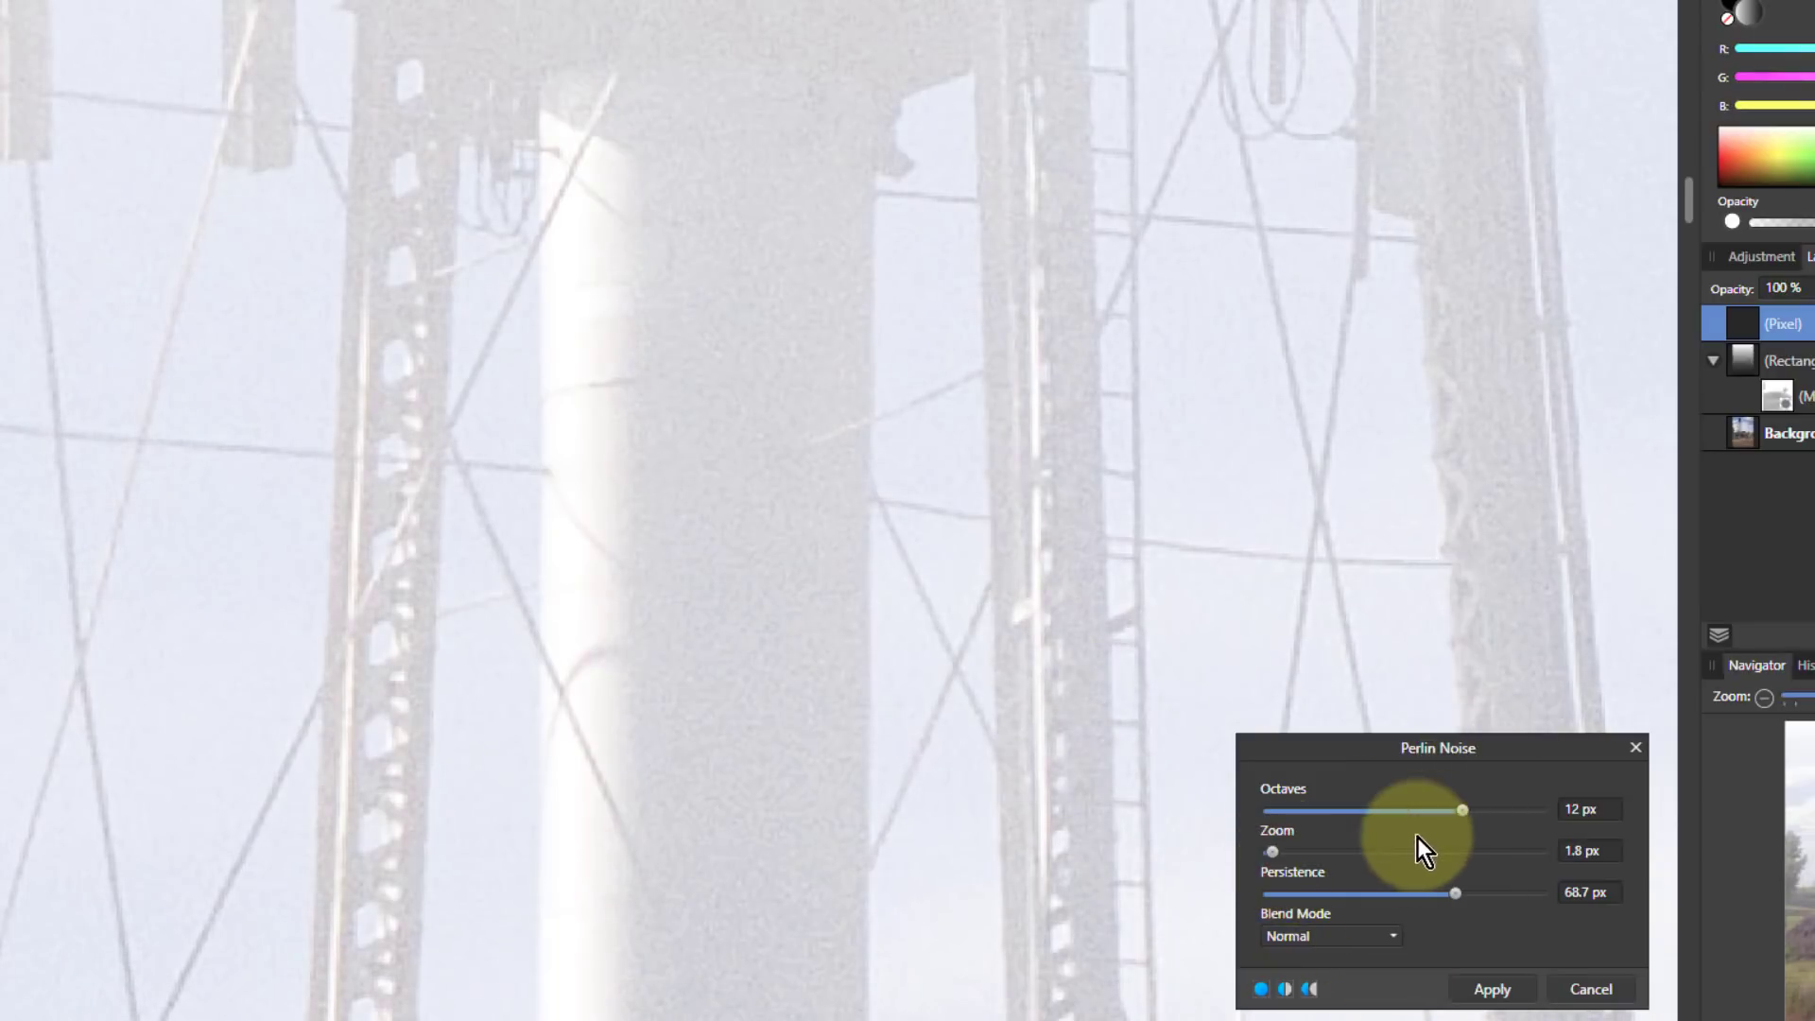
{"action": "scroll", "coordinate": [624, 472], "scroll_direction": "up", "scroll_amount": 3}
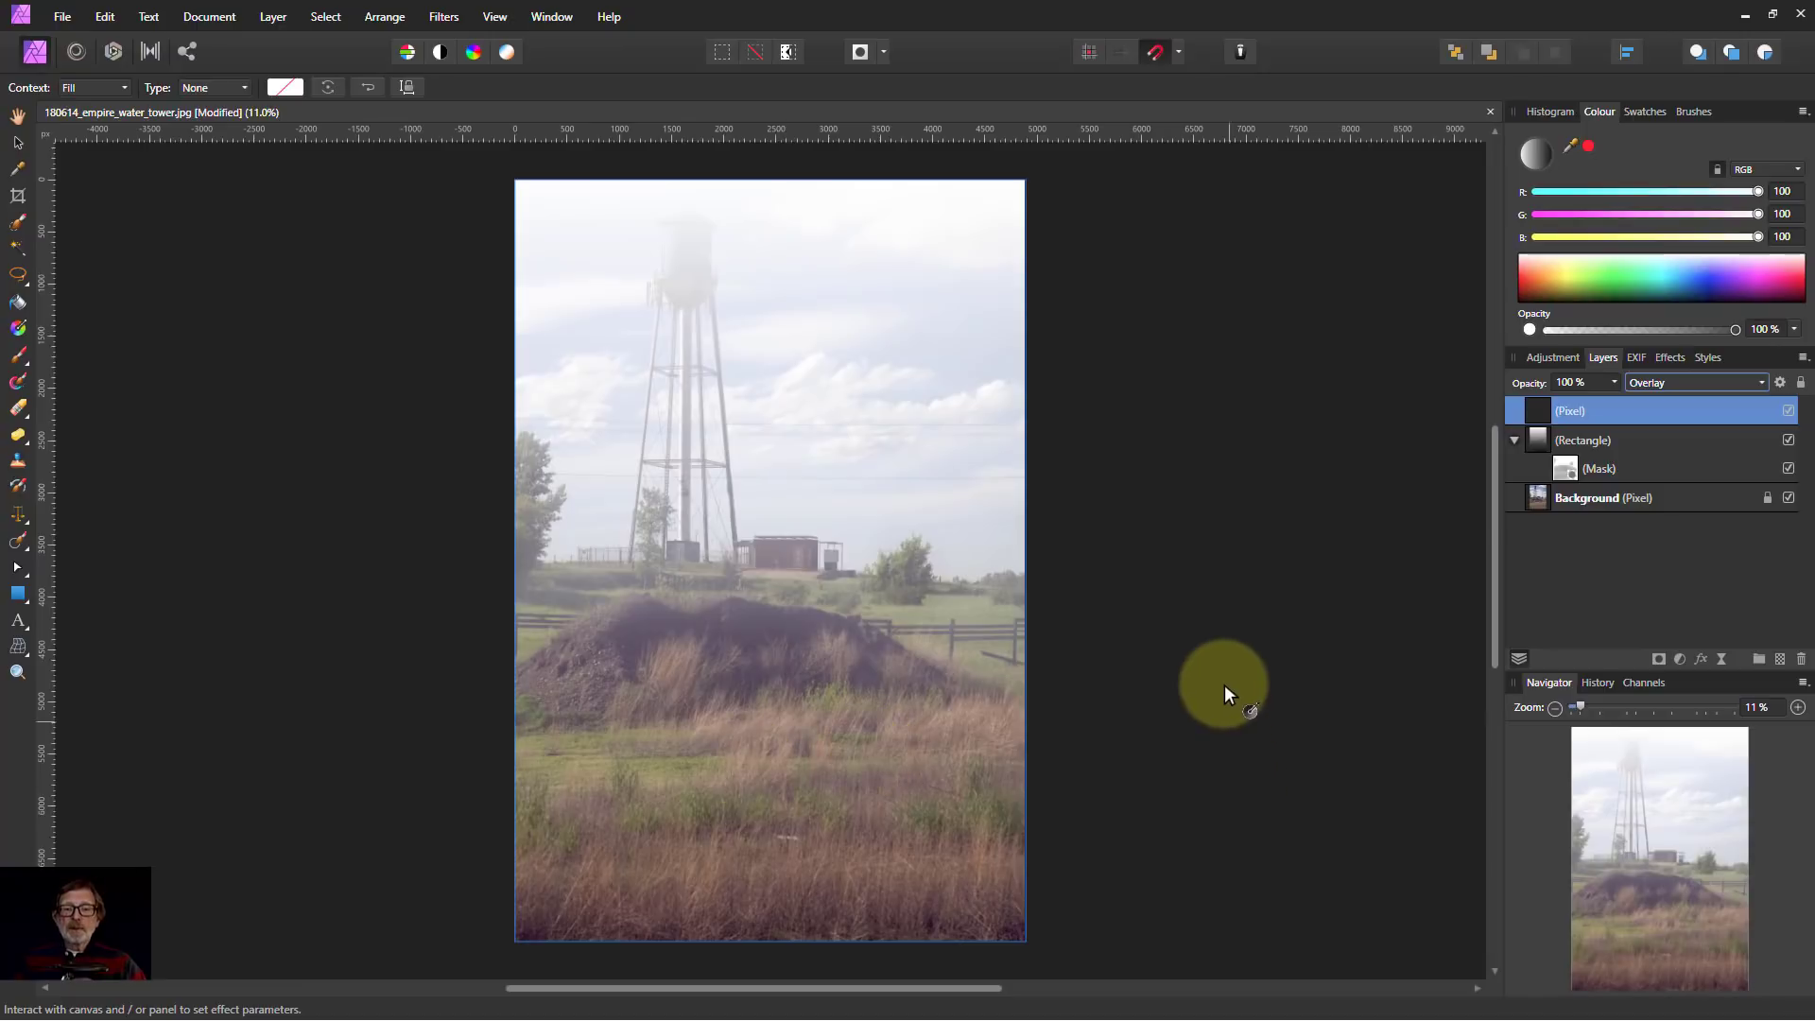
- Fine-tune the Perlin noise effect on the canvas for a subtle grain over the fog
{"action": "left_click_drag", "start_coordinate": [1222, 669], "coordinate": [1233, 654]}
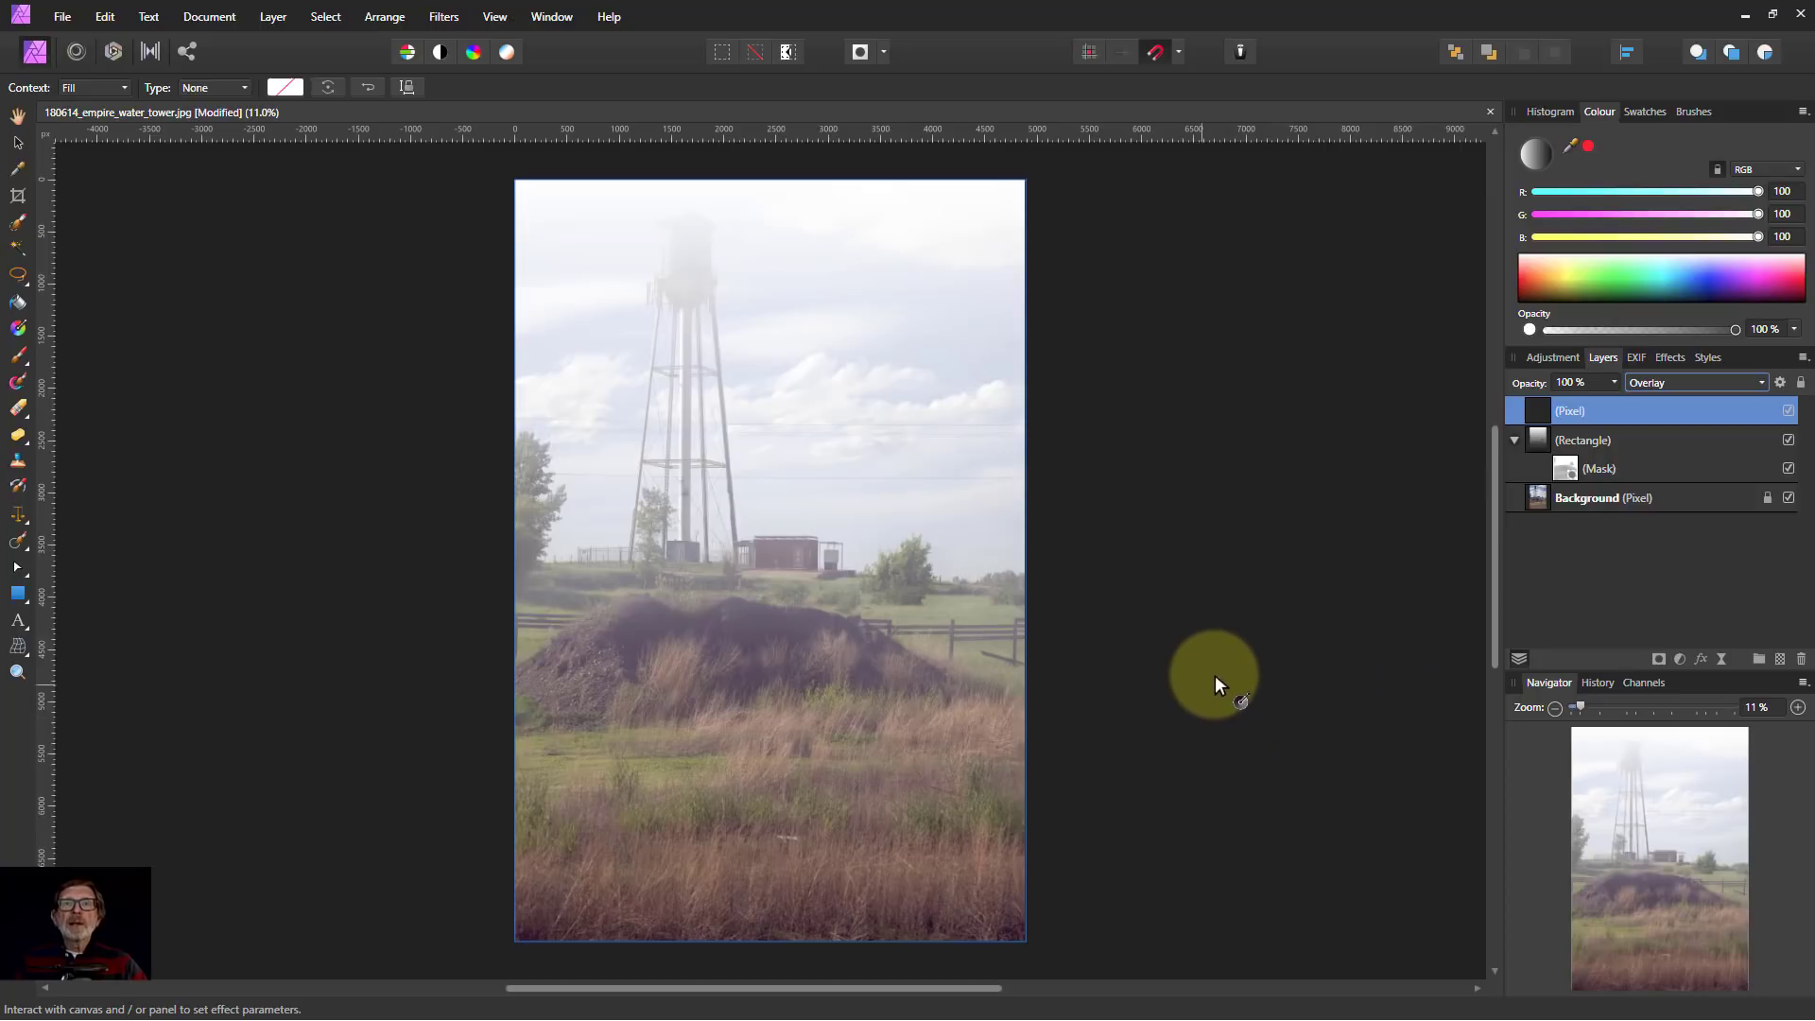
{"action": "left_click_drag", "start_coordinate": [1215, 675], "coordinate": [1204, 660]}
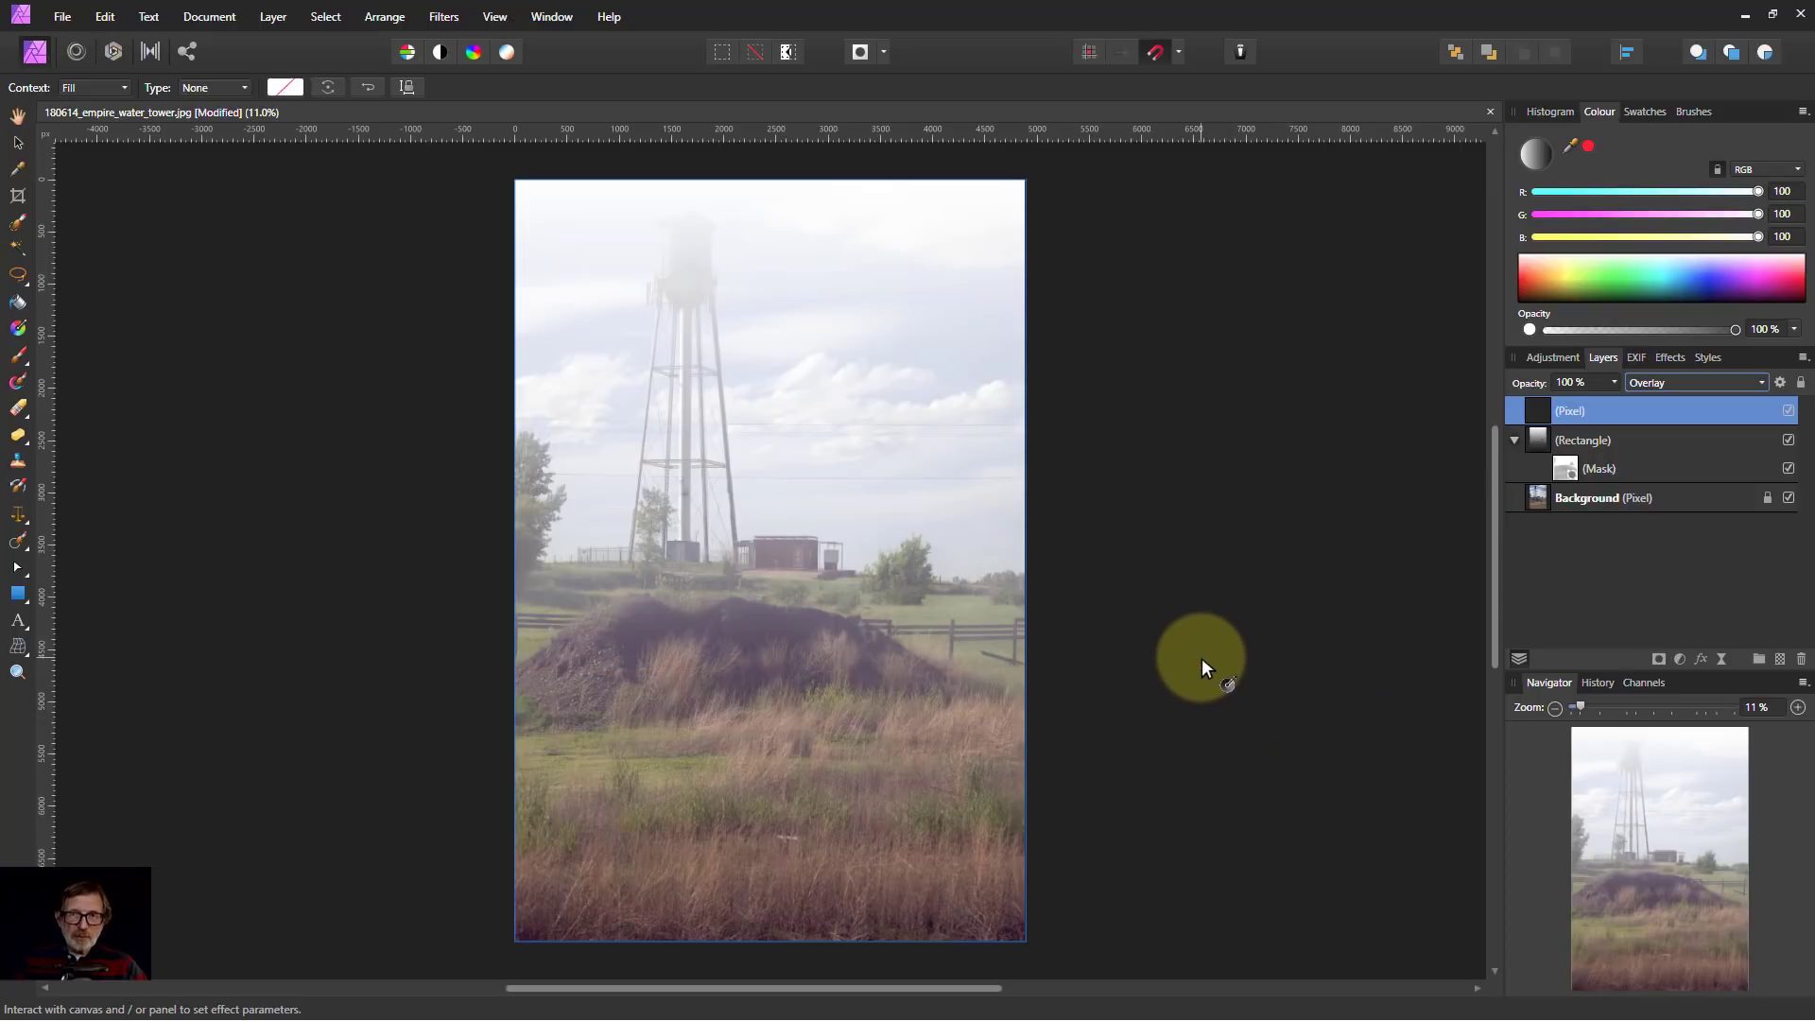